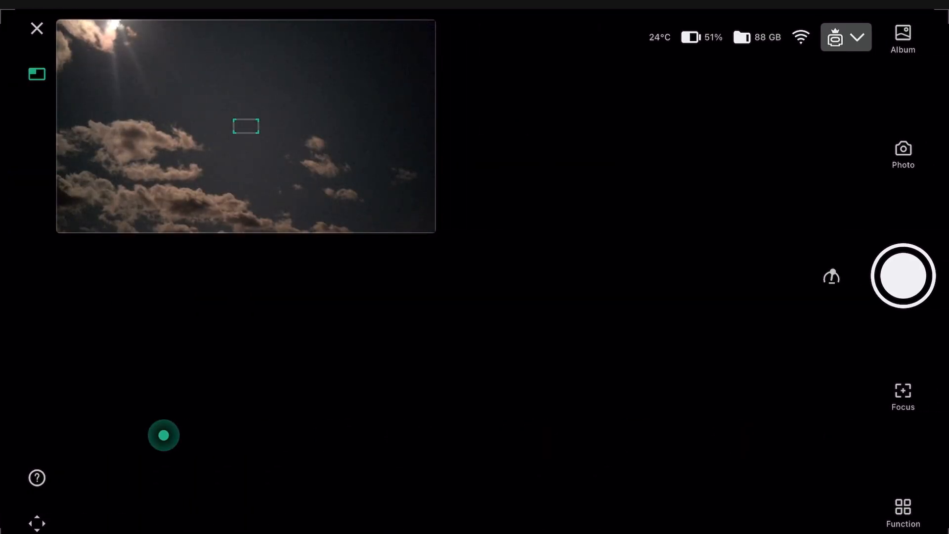
Slew the telescope with the directional controls until the Sun appears in the telephoto view.
click(37, 523)
click(102, 436)
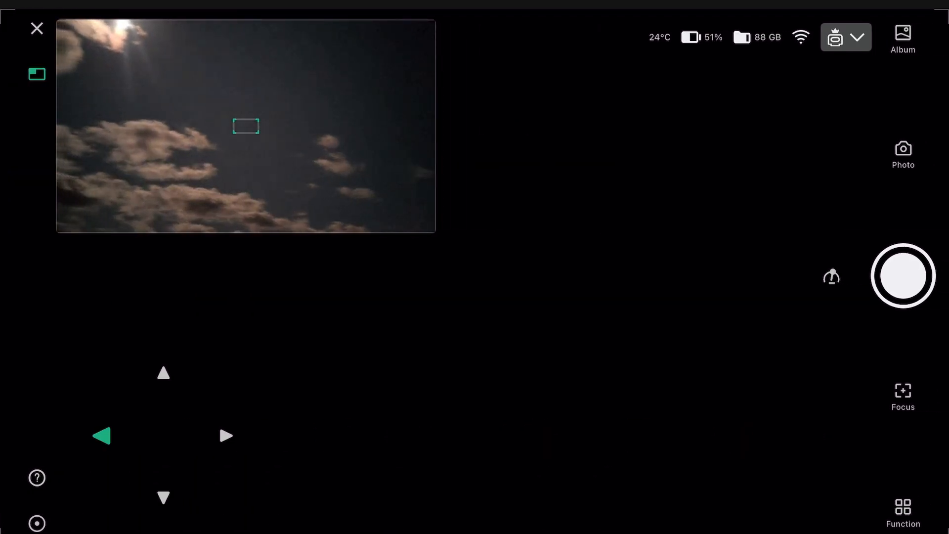
click(101, 436)
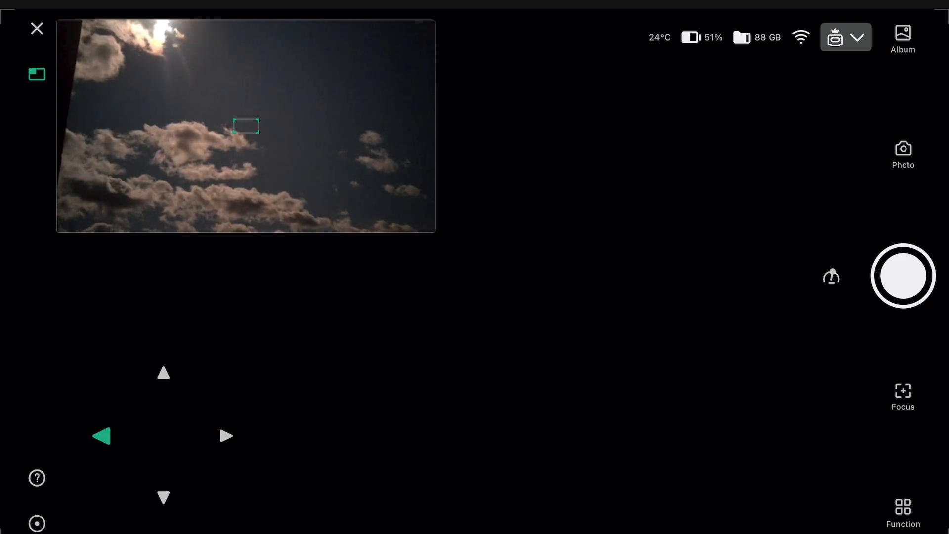
click(163, 373)
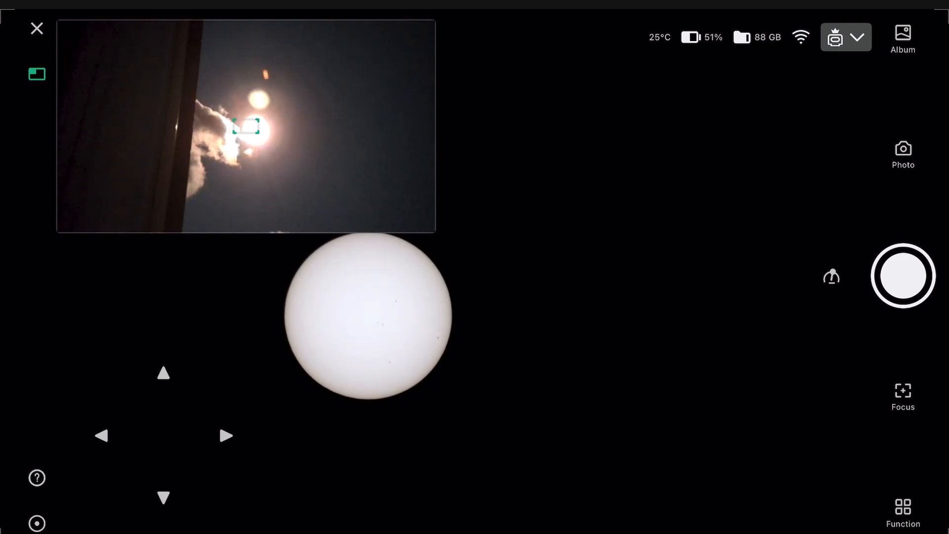
Start Sun tracking and open the focus controls.
click(903, 512)
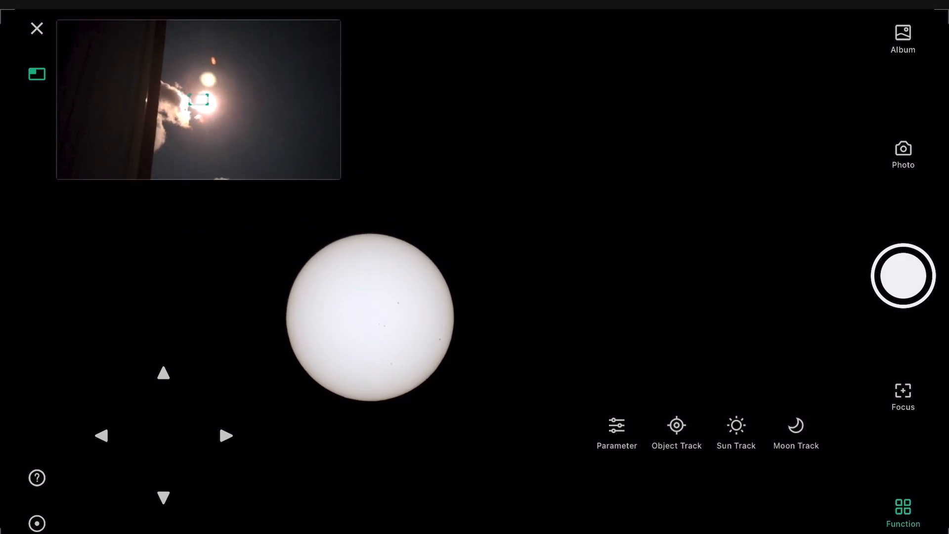
click(736, 430)
click(475, 366)
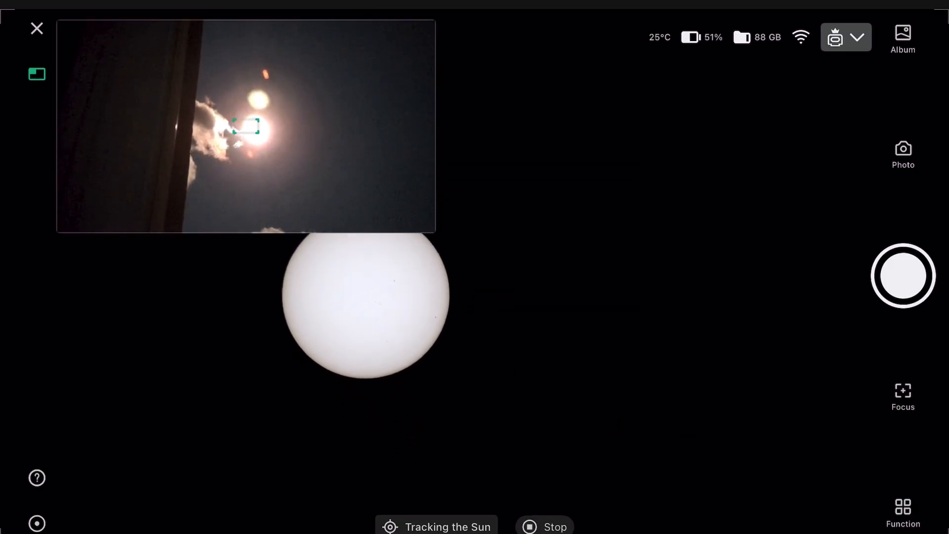
click(903, 395)
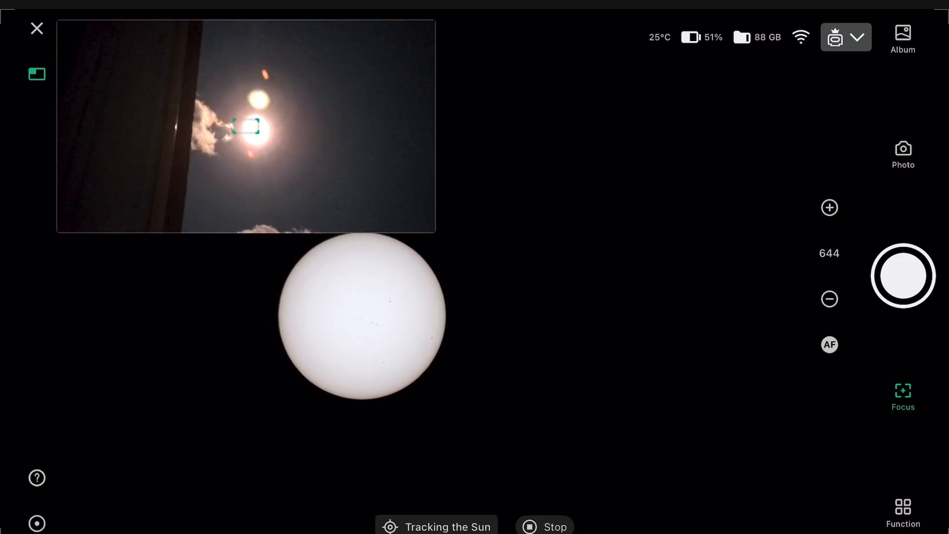
Switch the capture mode to Astro and set the telephoto camera's shutter to 1/1250.
click(903, 153)
click(229, 284)
click(903, 510)
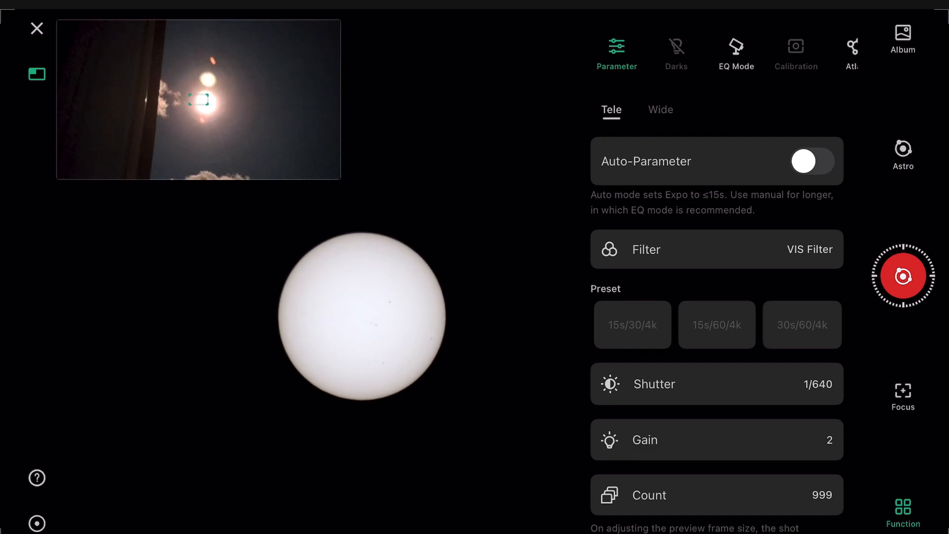
click(717, 384)
drag(732, 450, 707, 451)
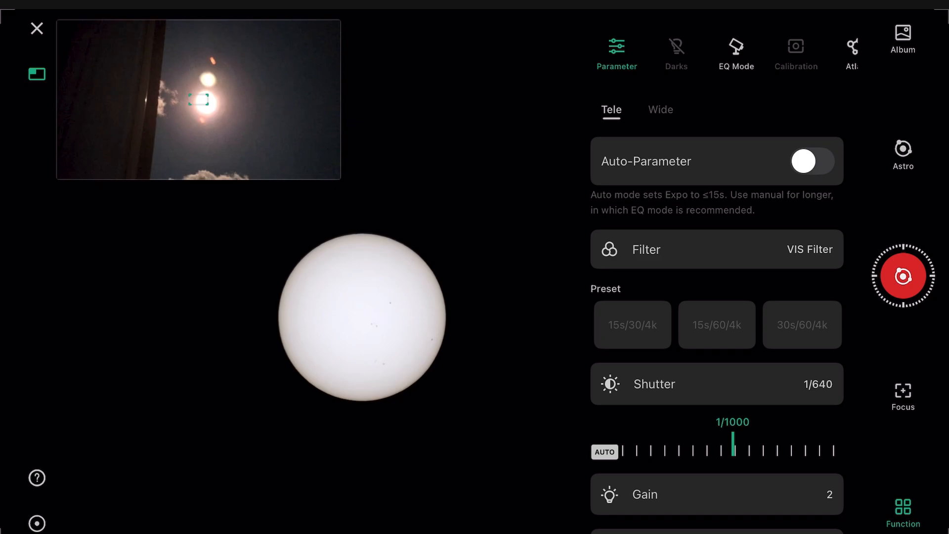
drag(734, 450, 717, 450)
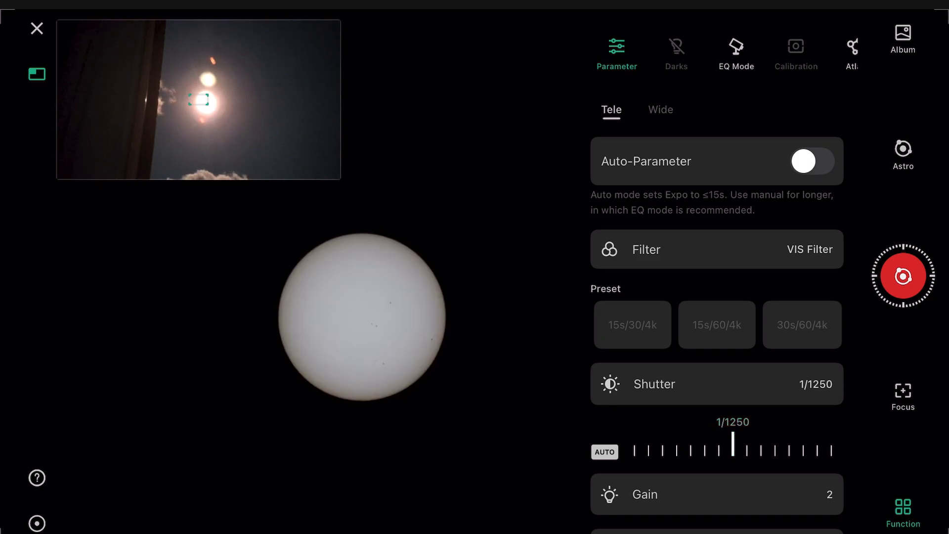
Set the gain to 0 and the shutter to 1/2000 for the telephoto camera.
click(717, 494)
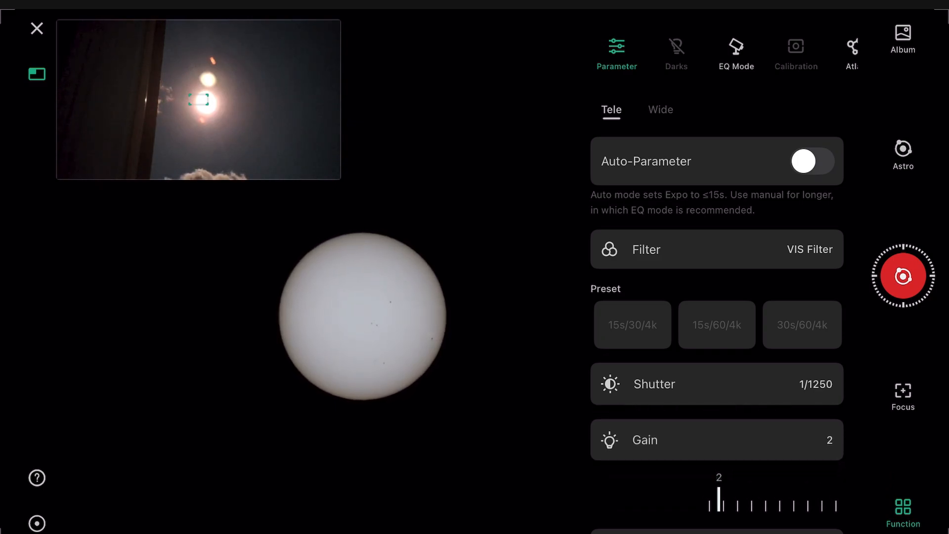
click(717, 384)
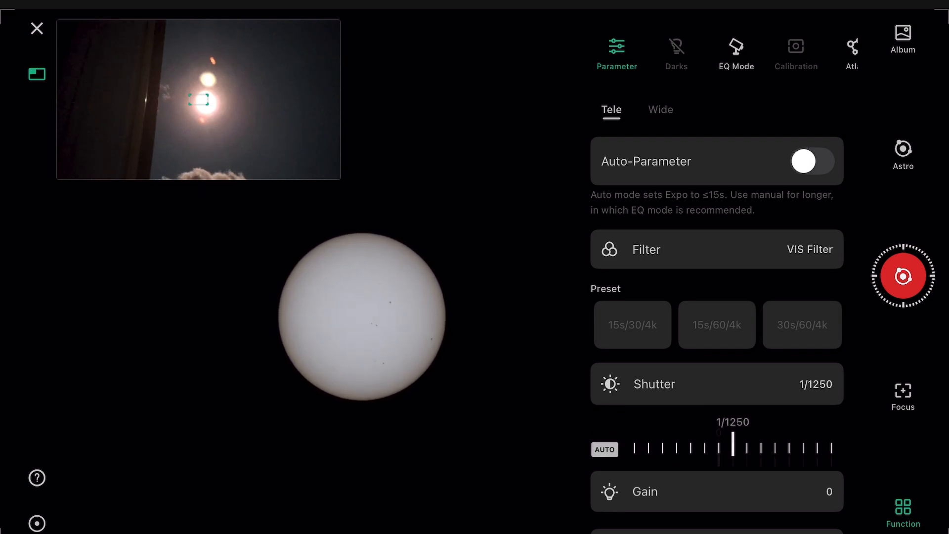
drag(733, 450, 719, 450)
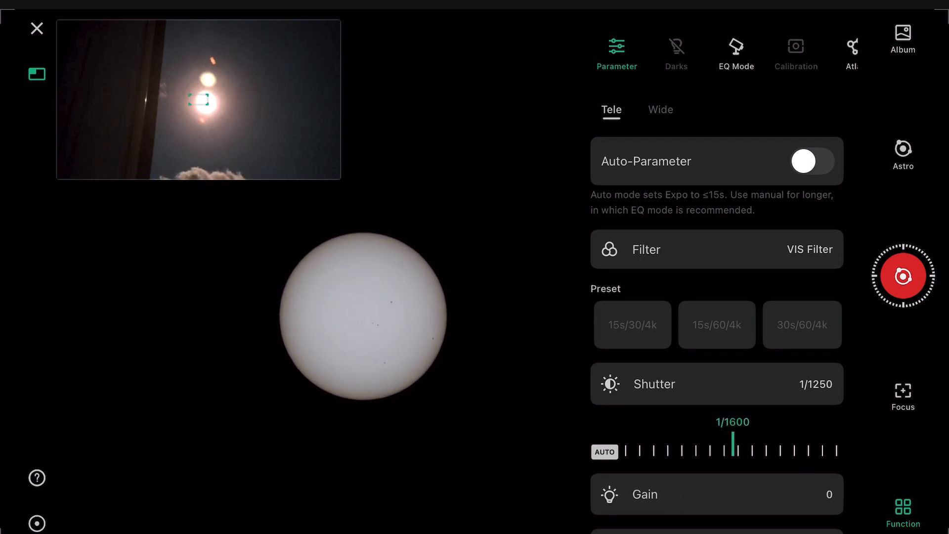
scroll(717, 317, down, 2)
drag(734, 363, 742, 363)
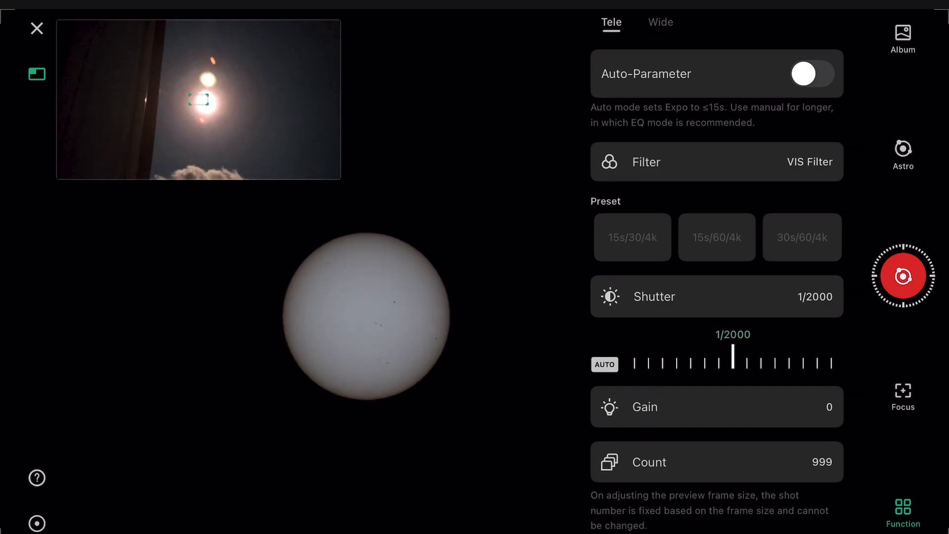
Set the shot count to 200 and run the Astro capture of the Sun.
scroll(717, 316, down, 1)
click(717, 462)
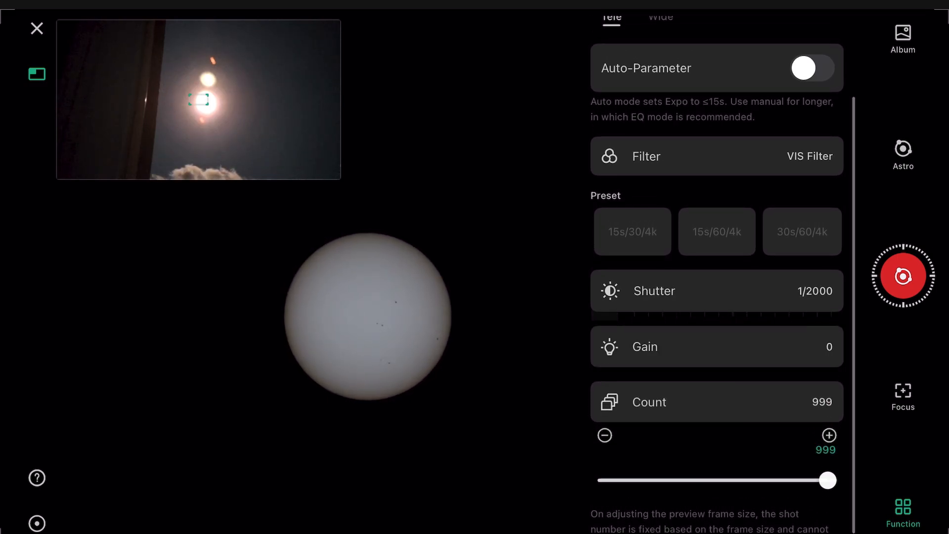
drag(829, 482, 651, 482)
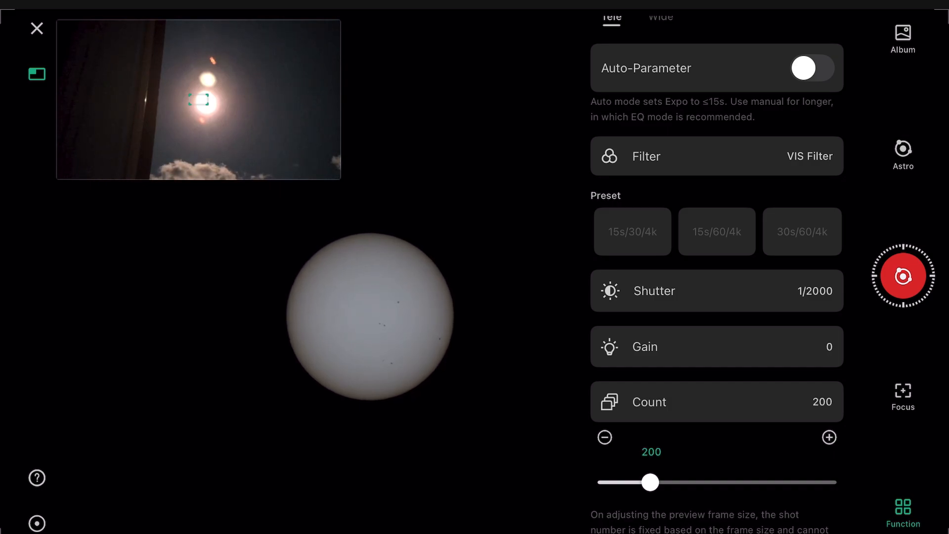
click(903, 276)
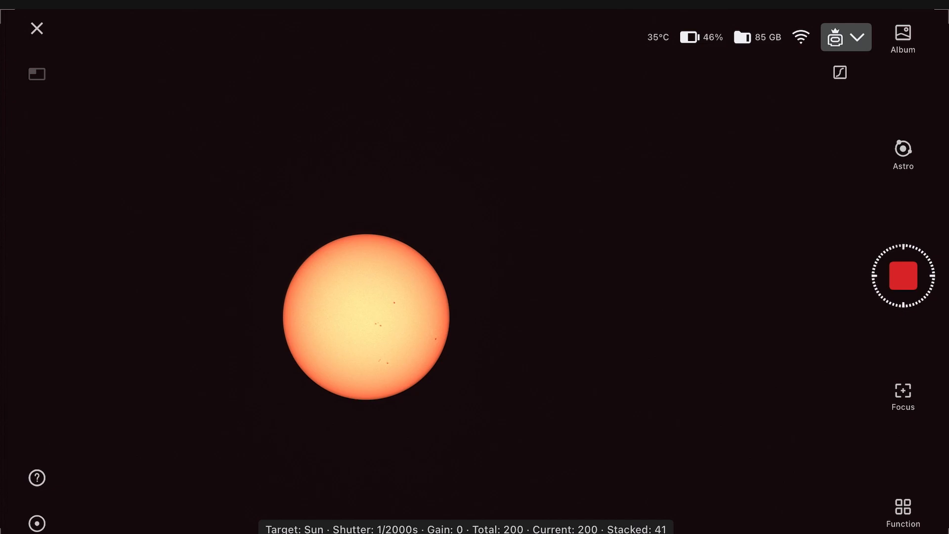
click(903, 276)
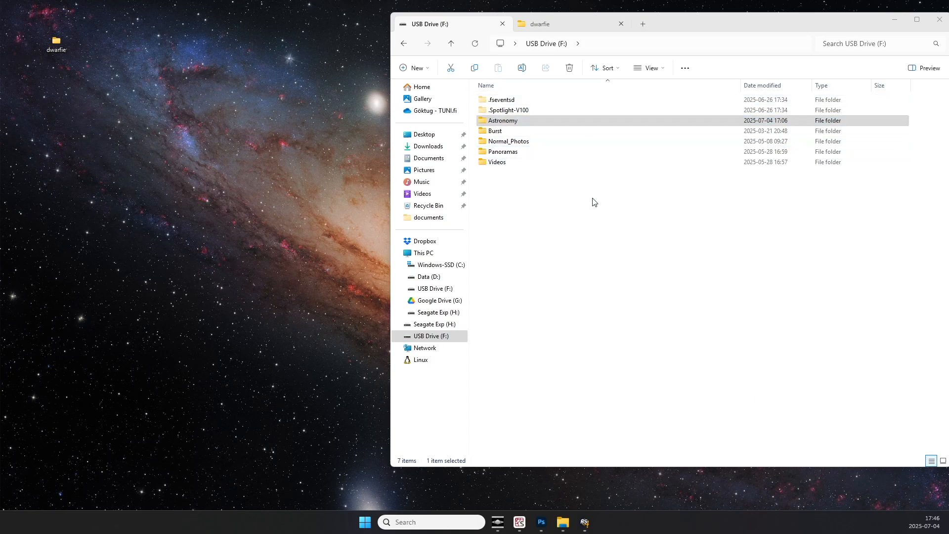
In File Explorer, copy the DWARF_RAW_TELE_Sun capture folder from the USB drive's Astronomy folder into the dwarfie folder on the desktop.
click(511, 124)
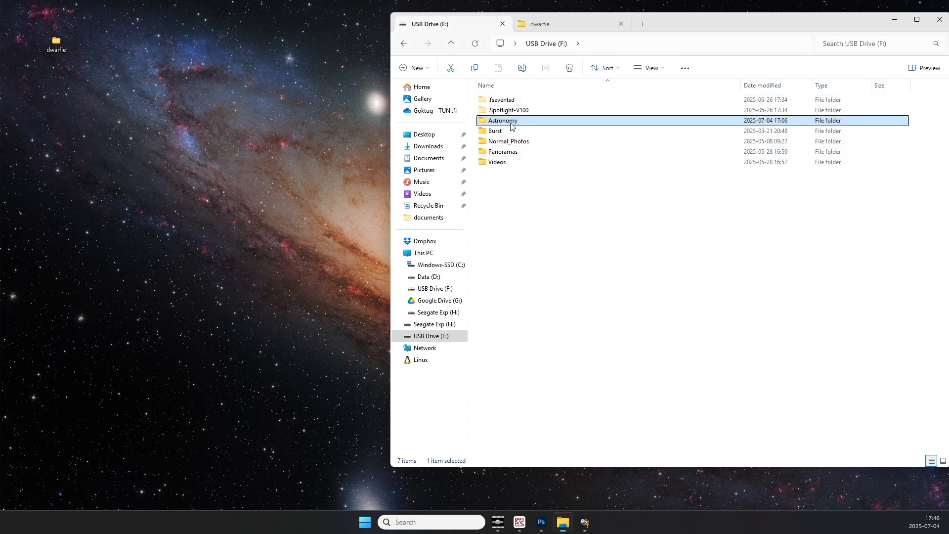
double_click(511, 123)
click(545, 126)
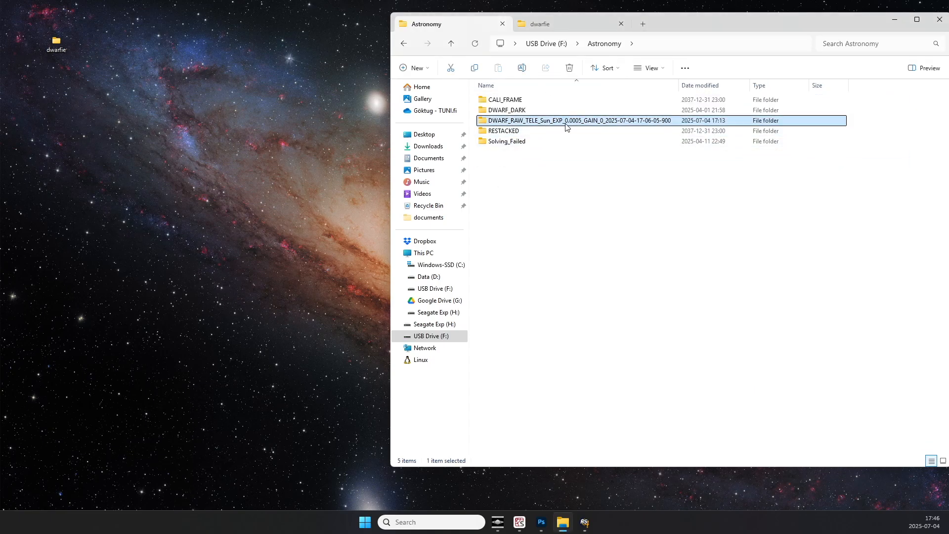
drag(586, 125, 55, 45)
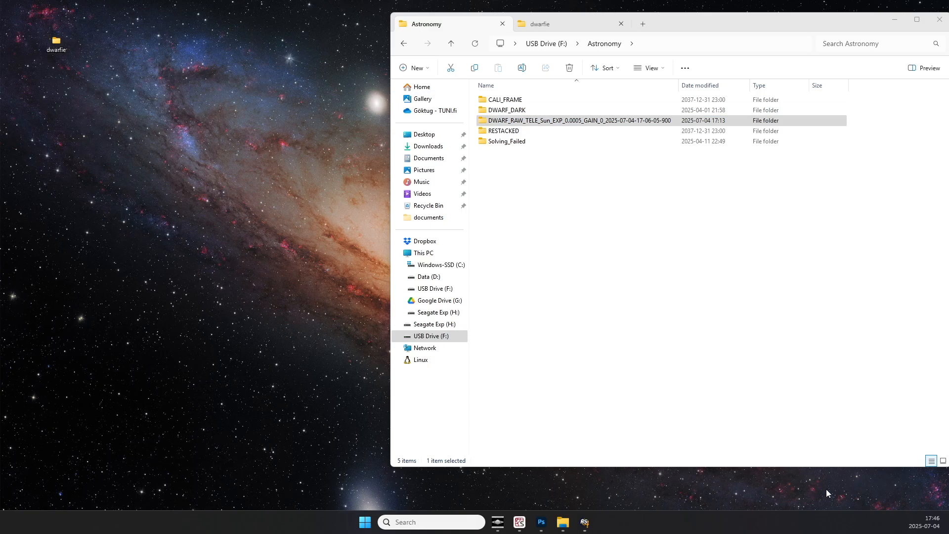
drag(948, 317, 607, 200)
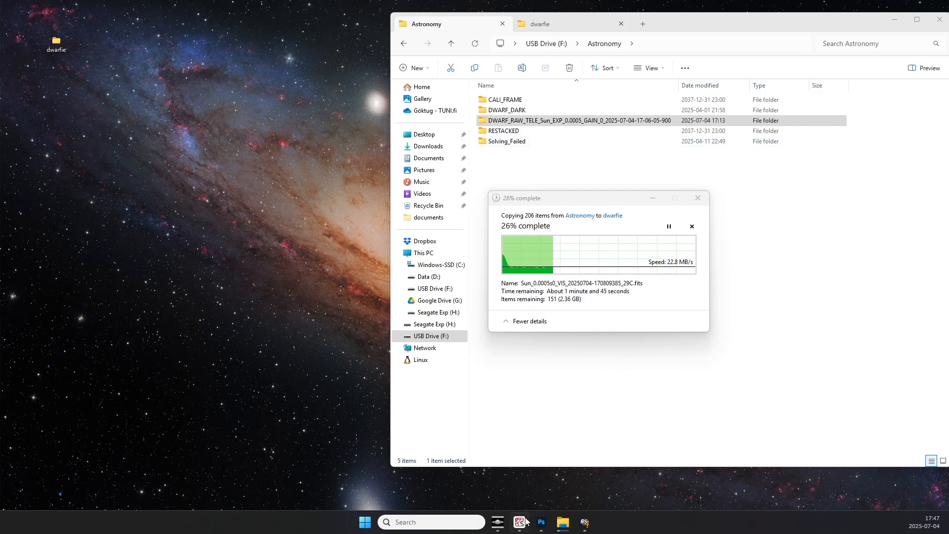
Switch to Spyder and examine the FITS-to-TIFF script from its description down to its main block, with a brief look at AutoStakkert.
mouse_move(522, 528)
mouse_move(590, 523)
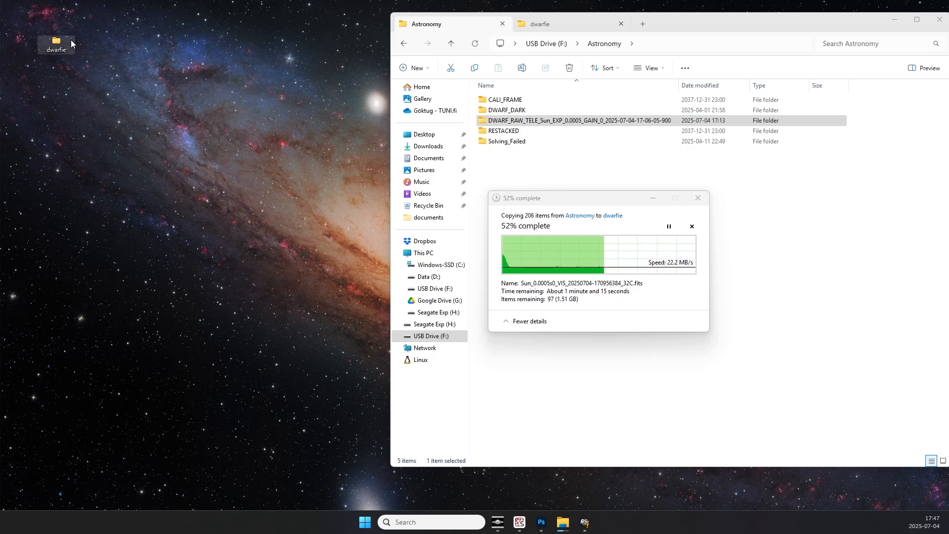
click(518, 522)
scroll(297, 334, up, 5)
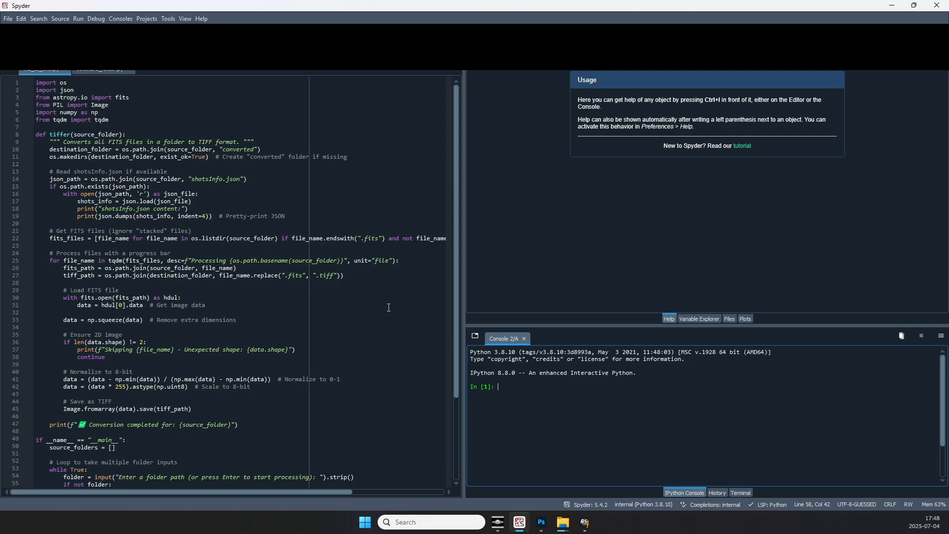
drag(63, 142, 236, 140)
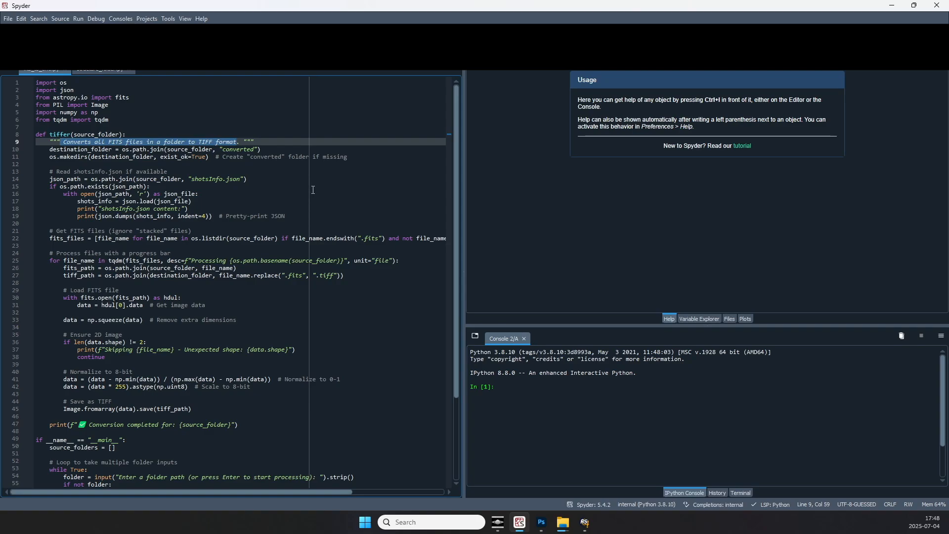
click(584, 523)
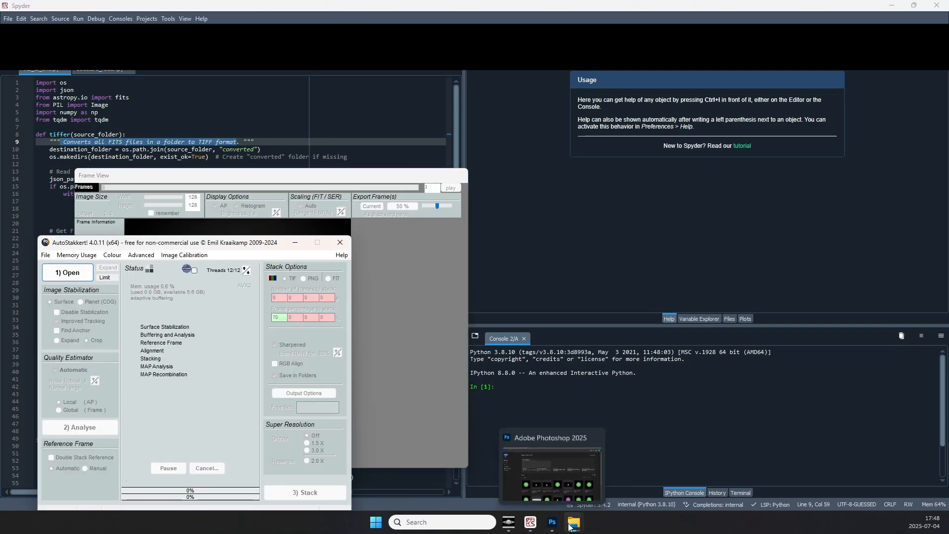
click(744, 419)
scroll(253, 301, down, 5)
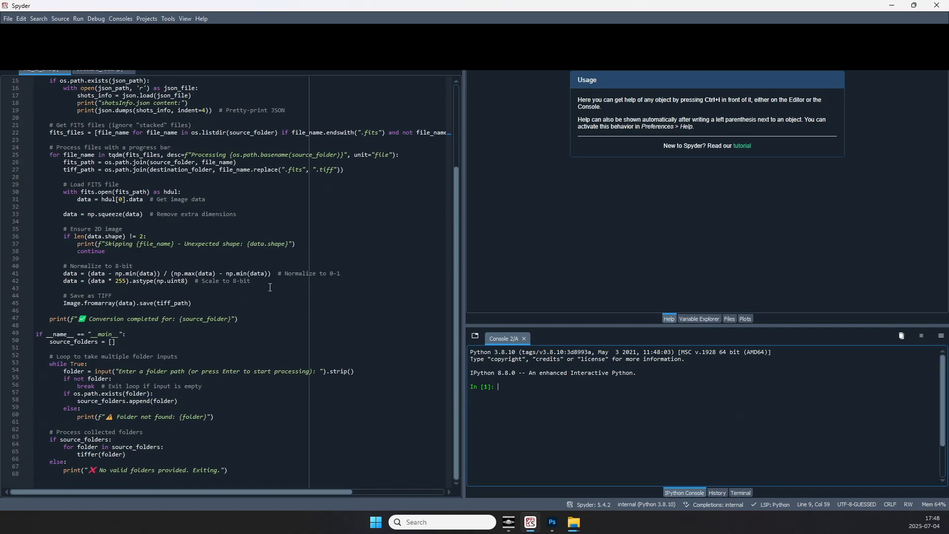
Run fits_to_tiffs.py, switch to File Explorer, open the copied Sun capture folder inside dwarfie and check the copy progress.
key(F5)
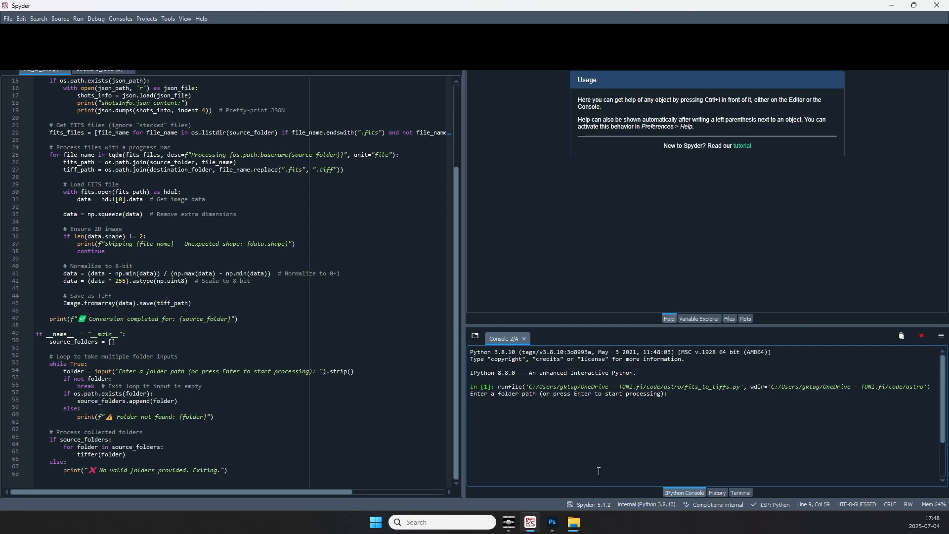
mouse_move(574, 523)
click(540, 477)
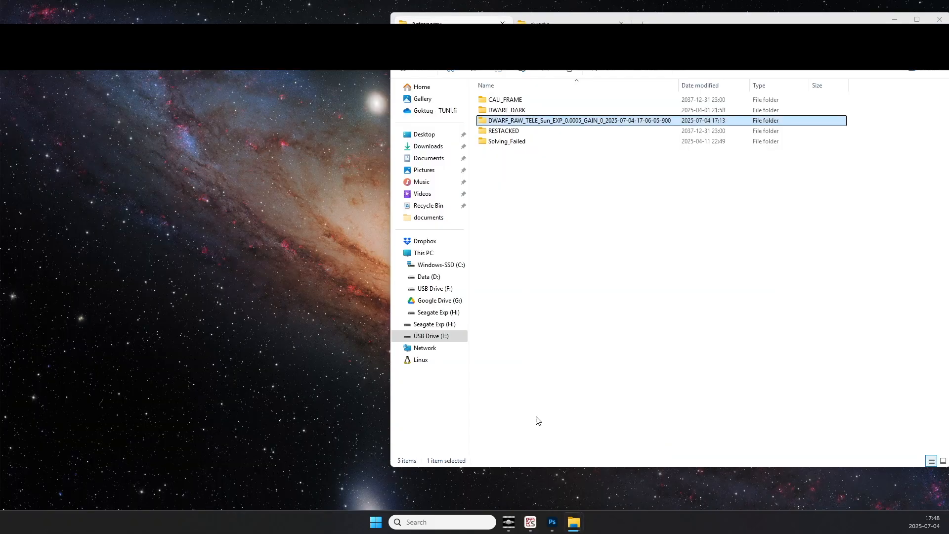
click(534, 23)
mouse_move(574, 525)
click(618, 474)
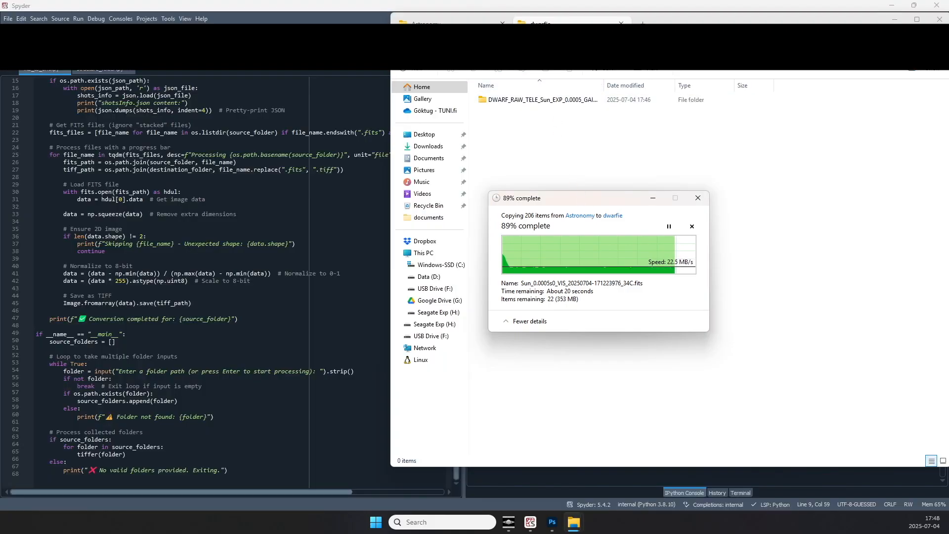
double_click(588, 103)
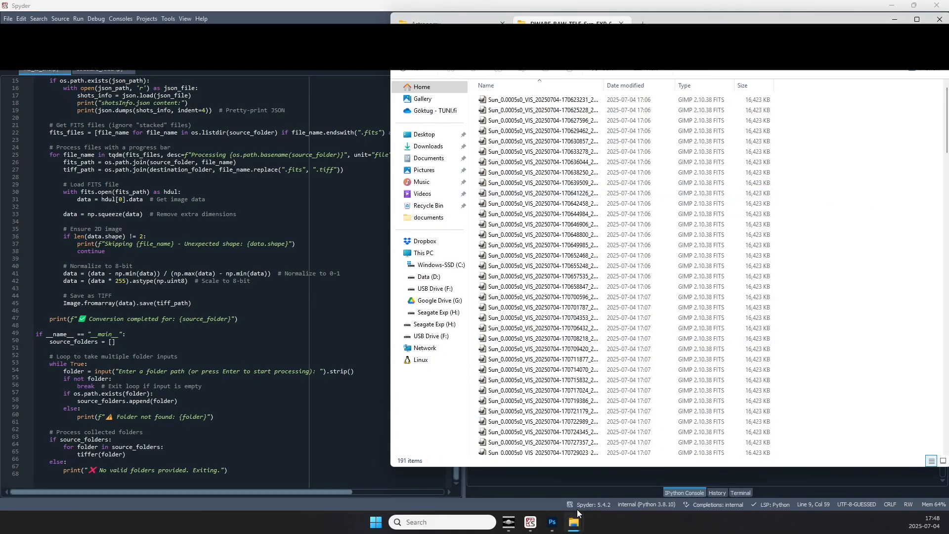
mouse_move(574, 525)
click(613, 476)
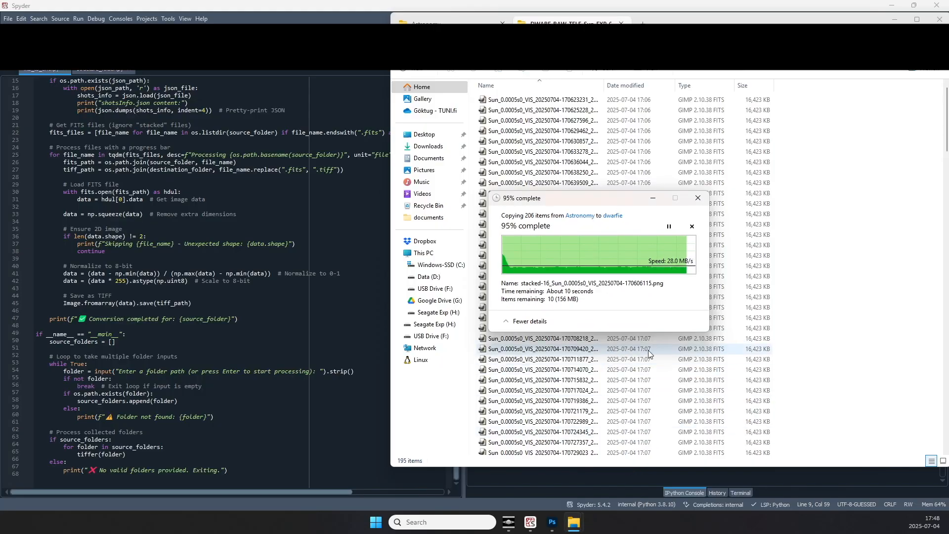
Back in Spyder, enter the copied Sun capture folder's path in the console, start the TIFF conversion and inspect the printed shotsInfo.json content.
click(548, 481)
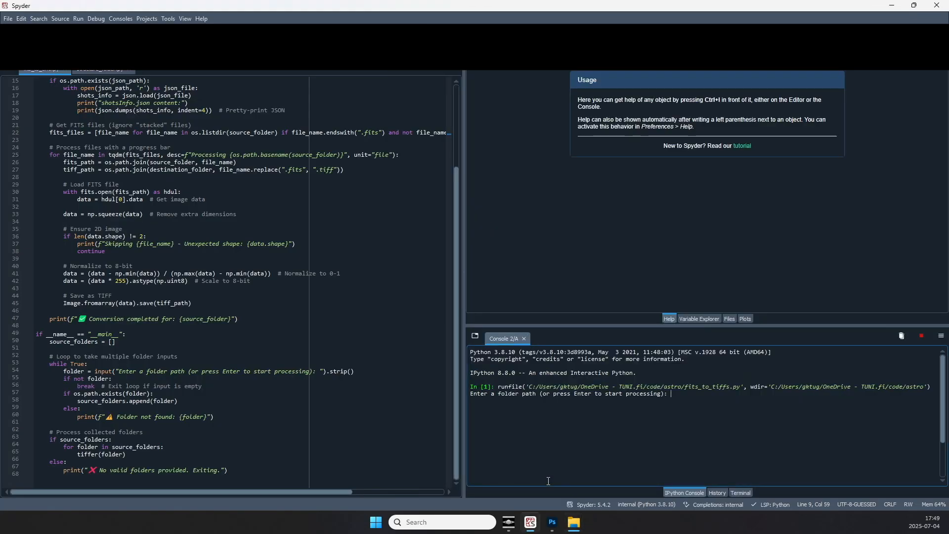
key(ctrl+v)
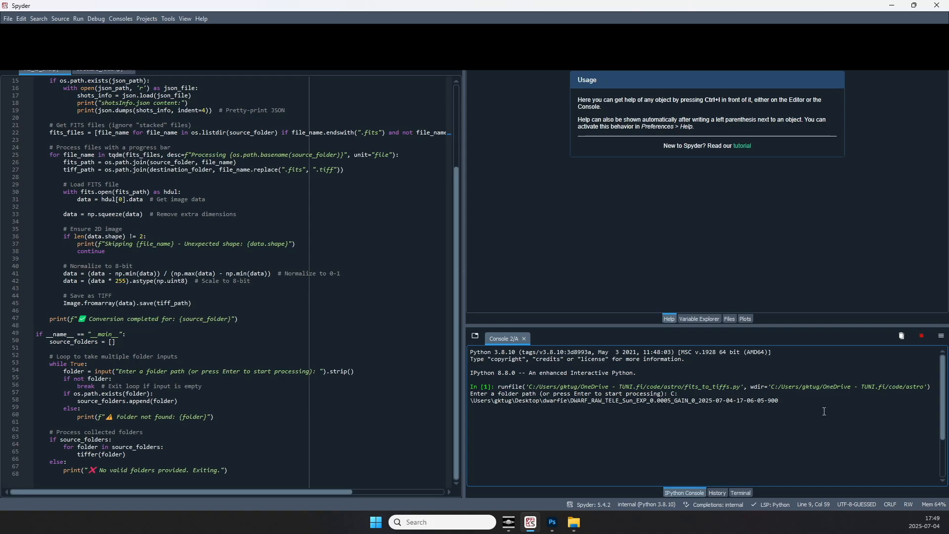
key(Return)
key(Return)
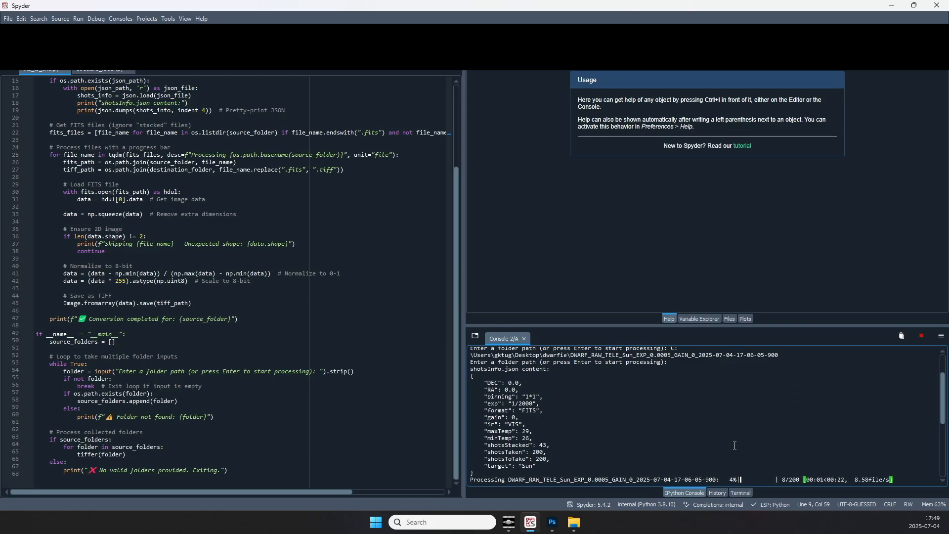
drag(475, 473, 471, 376)
click(545, 416)
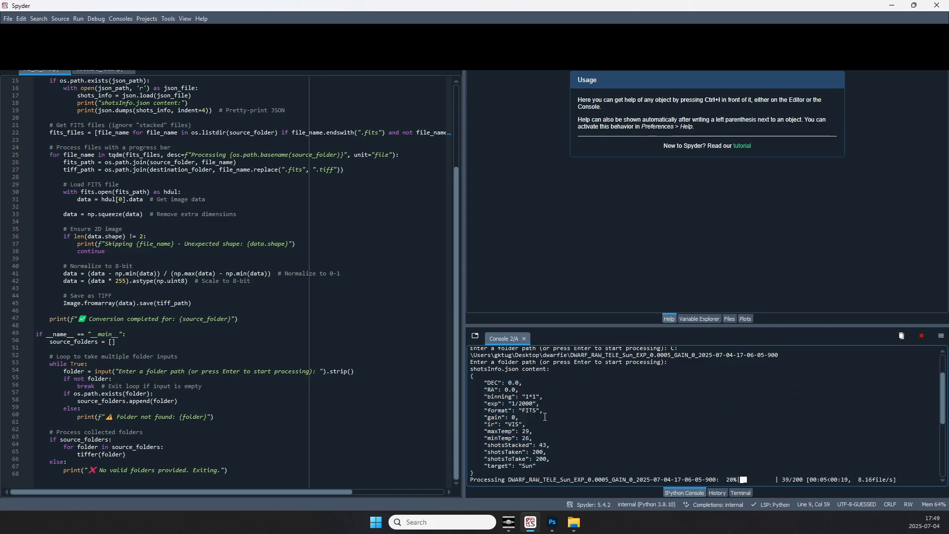
Examine the printed shotsInfo.json content in the console, focusing on the exposure and the number of shots taken.
drag(471, 376, 507, 476)
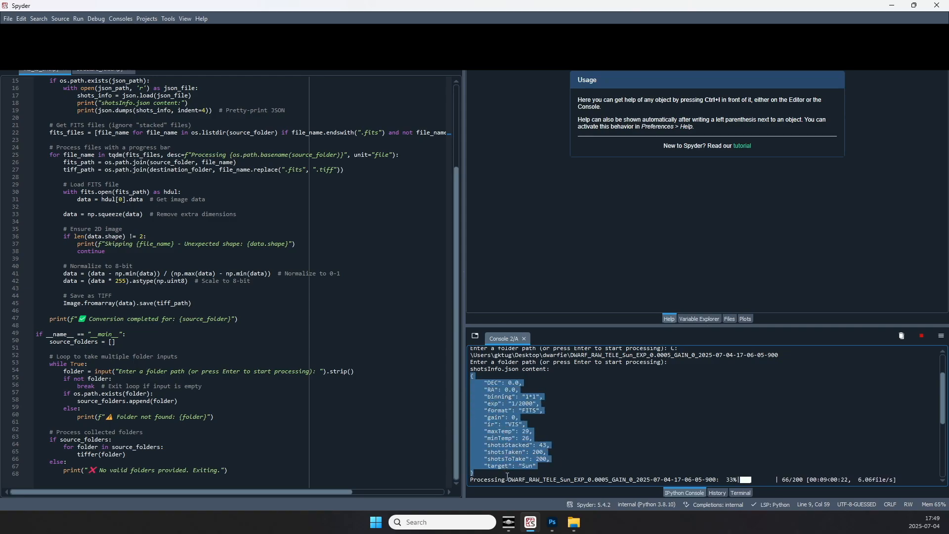
click(569, 415)
drag(548, 406, 485, 405)
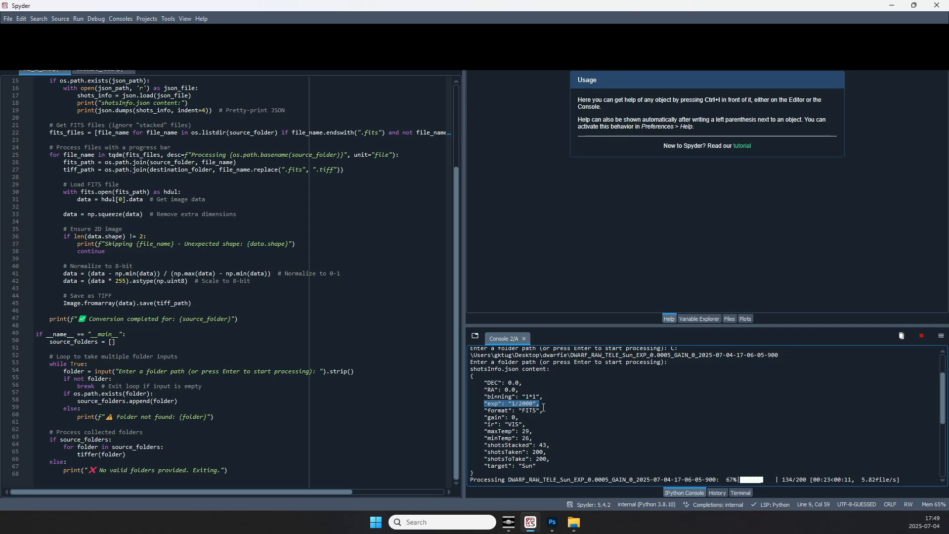
drag(548, 403, 484, 405)
drag(547, 452, 484, 452)
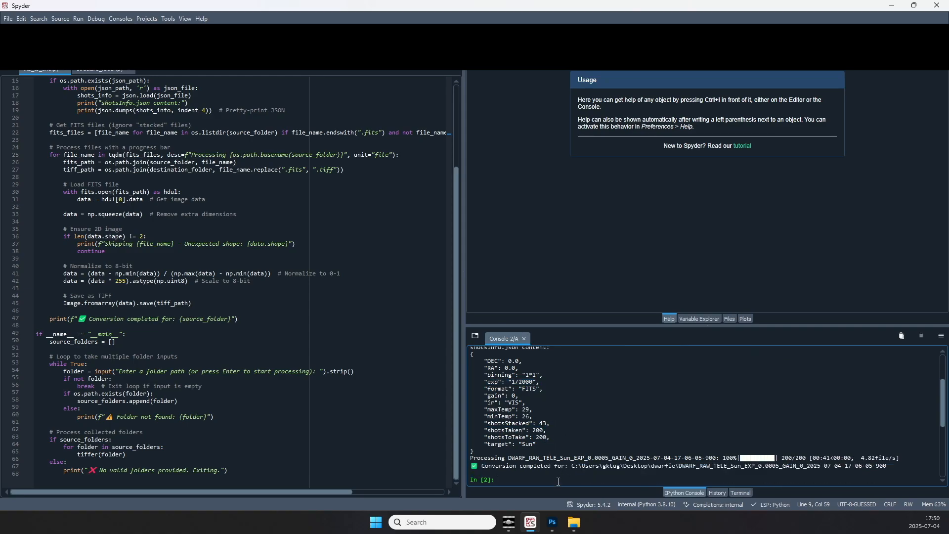
Switch to File Explorer, open the converted subfolder of the Sun capture folder and look over its TIFF thumbnails.
click(574, 522)
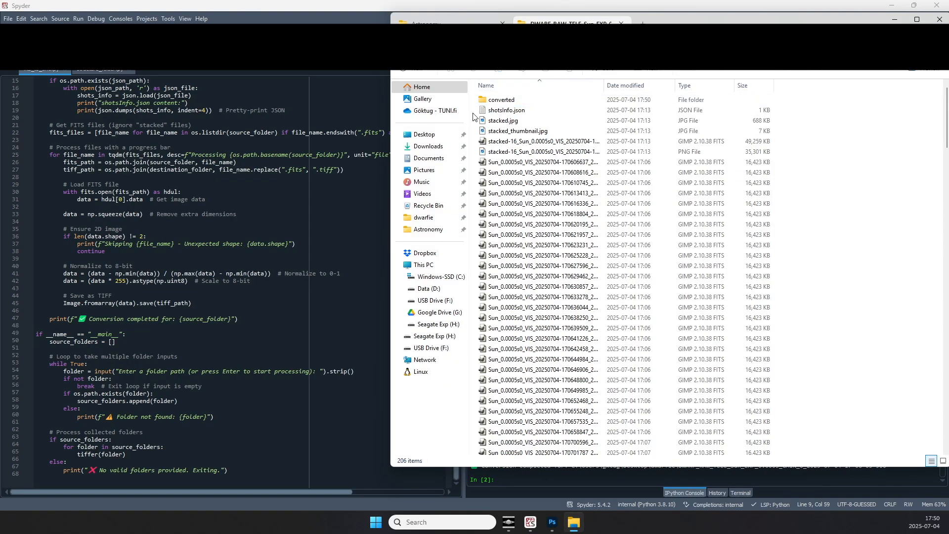
double_click(509, 103)
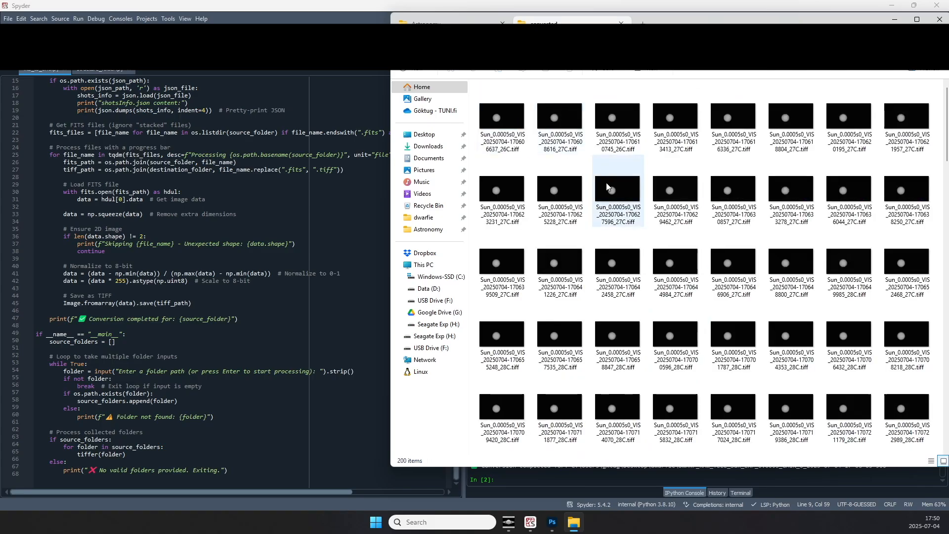
scroll(607, 187, down, 5)
scroll(607, 187, up, 5)
Open the first converted TIFF and inspect the solar disk and sunspots up close, then close the viewer and minimize Spyder.
click(514, 126)
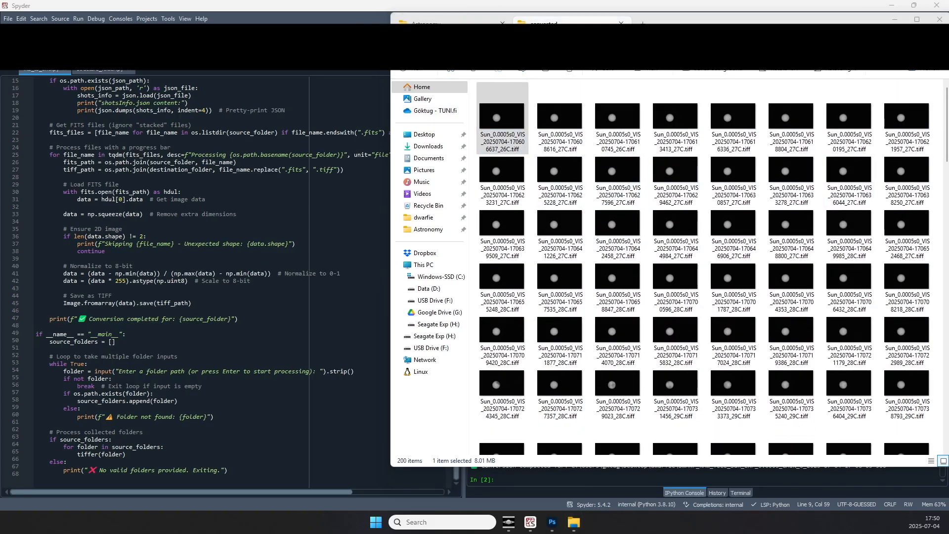
drag(948, 113, 616, 70)
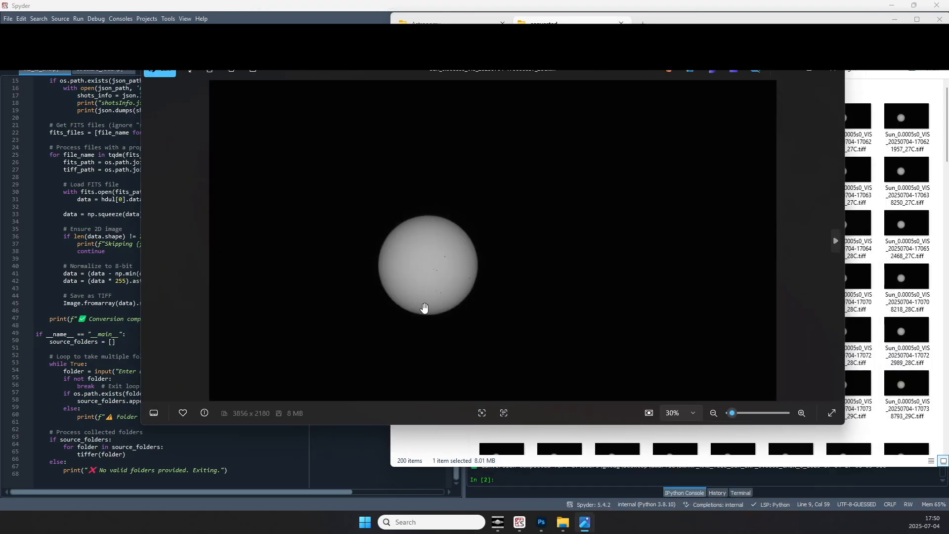
scroll(424, 306, up, 3)
scroll(423, 277, up, 3)
drag(454, 286, 450, 229)
scroll(450, 228, up, 2)
scroll(468, 244, down, 4)
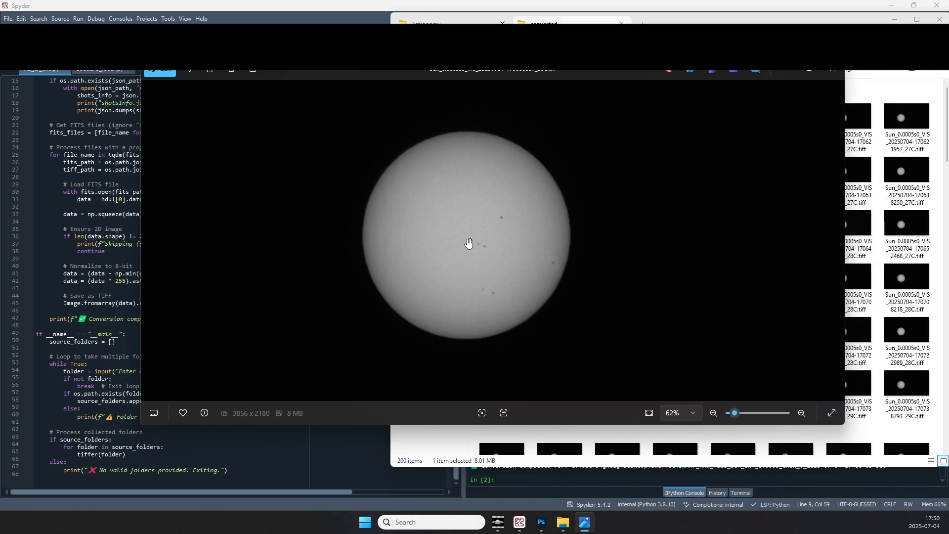
click(831, 79)
click(892, 5)
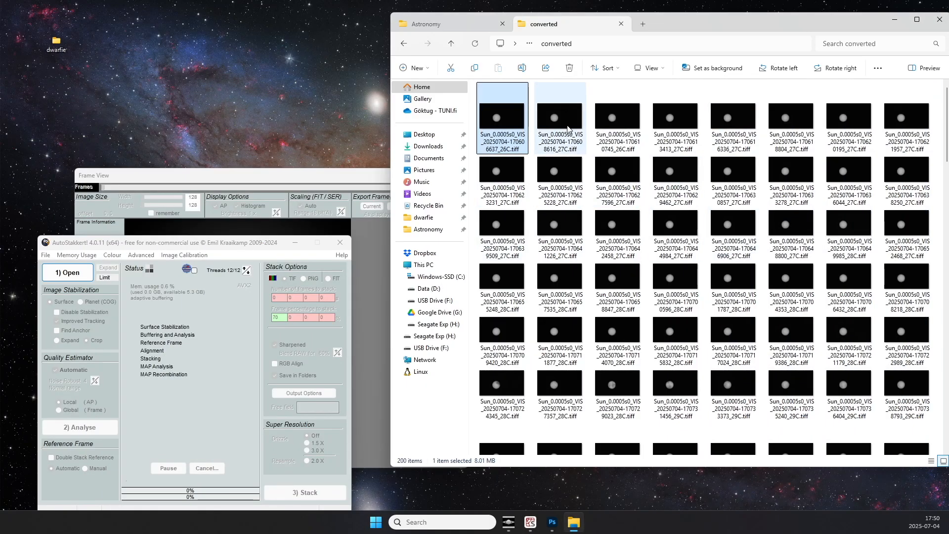
scroll(596, 181, down, 3)
scroll(618, 218, up, 2)
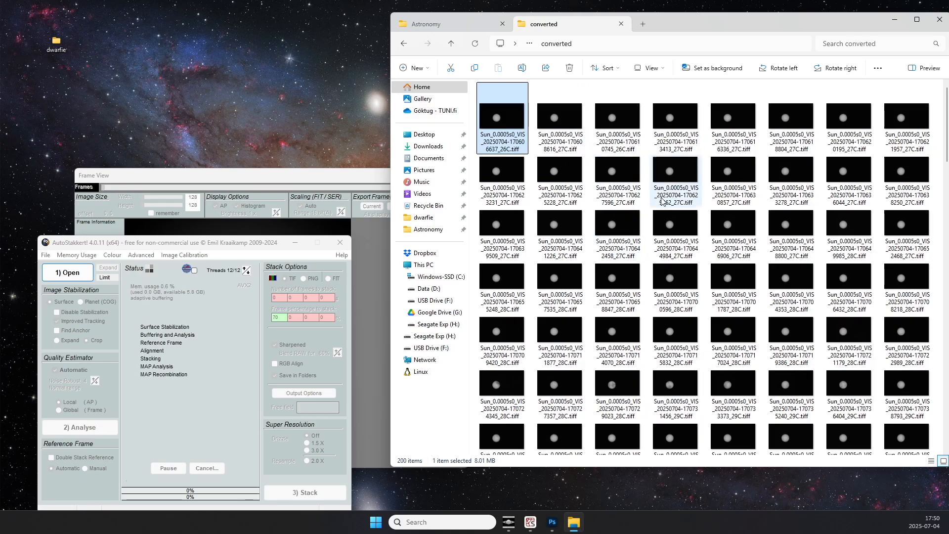
scroll(666, 202, down, 1)
double_click(851, 256)
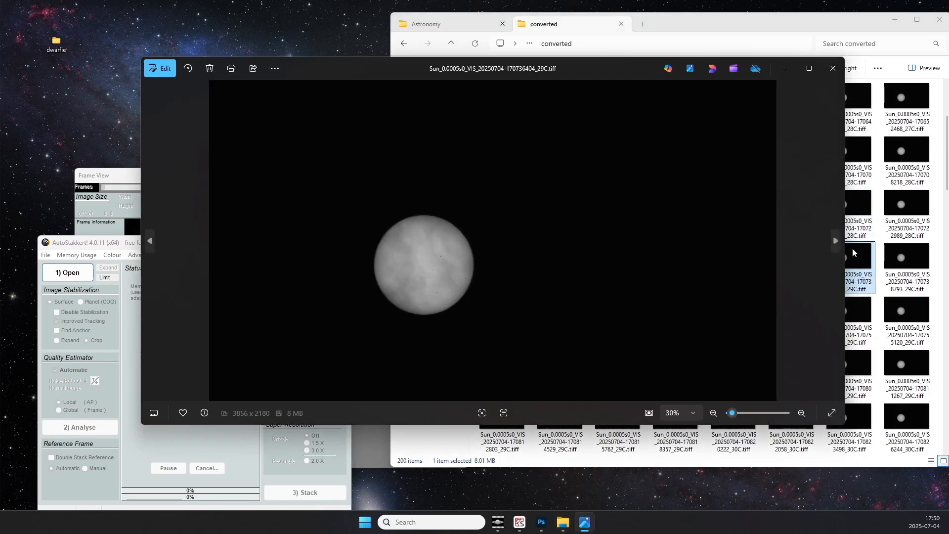
key(Left)
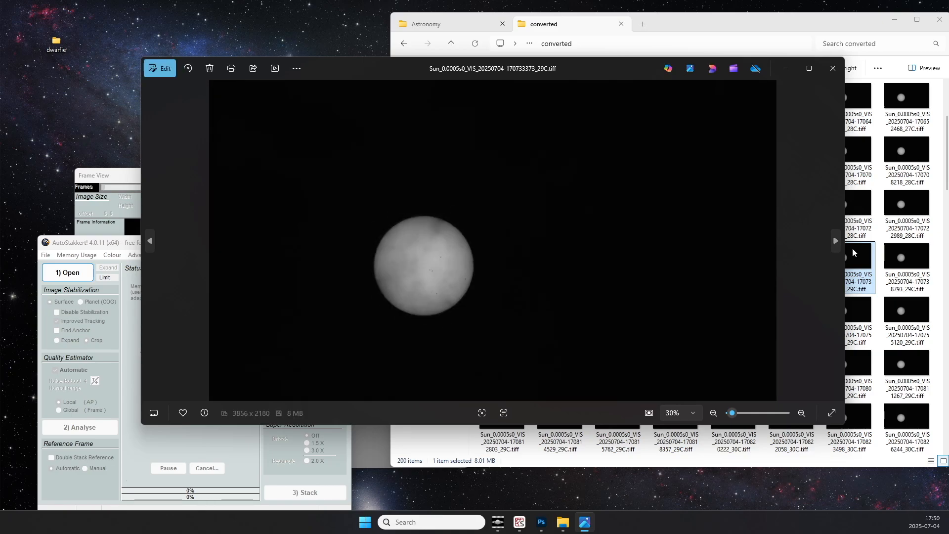
key(Left)
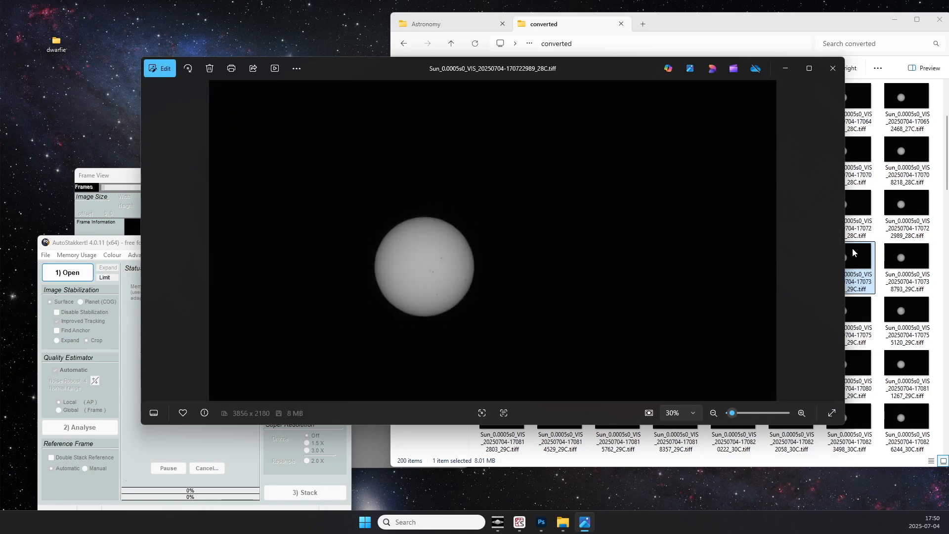
key(Right)
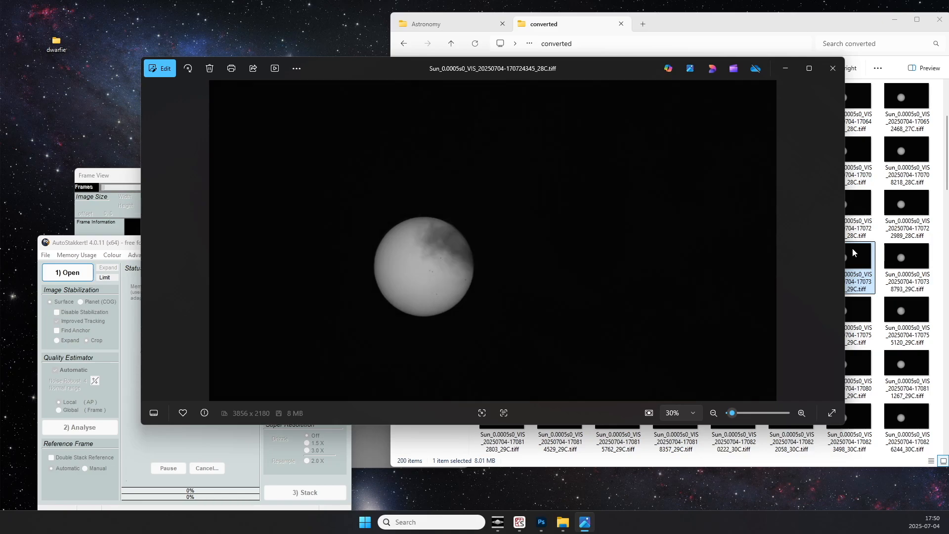
key(Delete)
key(Delete)
key(Delete)
key(Delete)
key(Delete)
key(Delete)
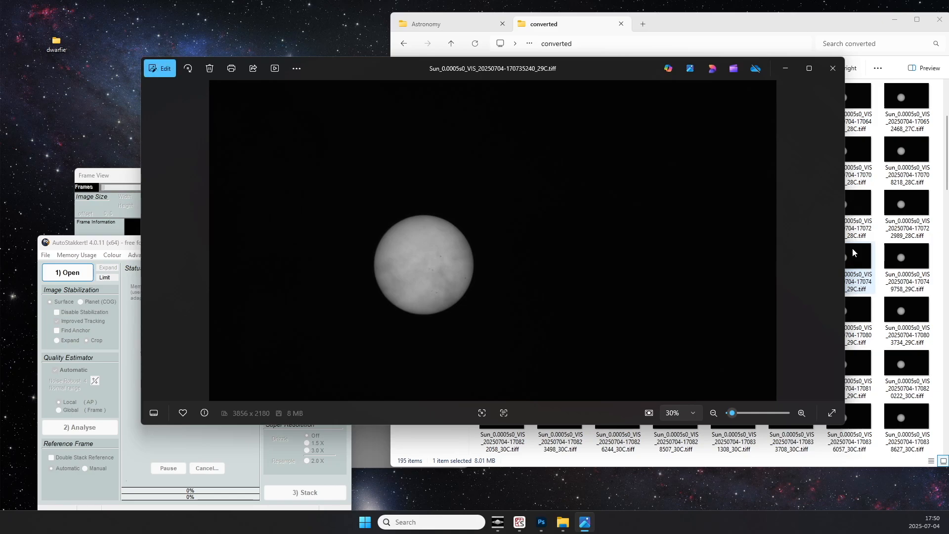
key(Delete)
key(Delete)
key(Delete)
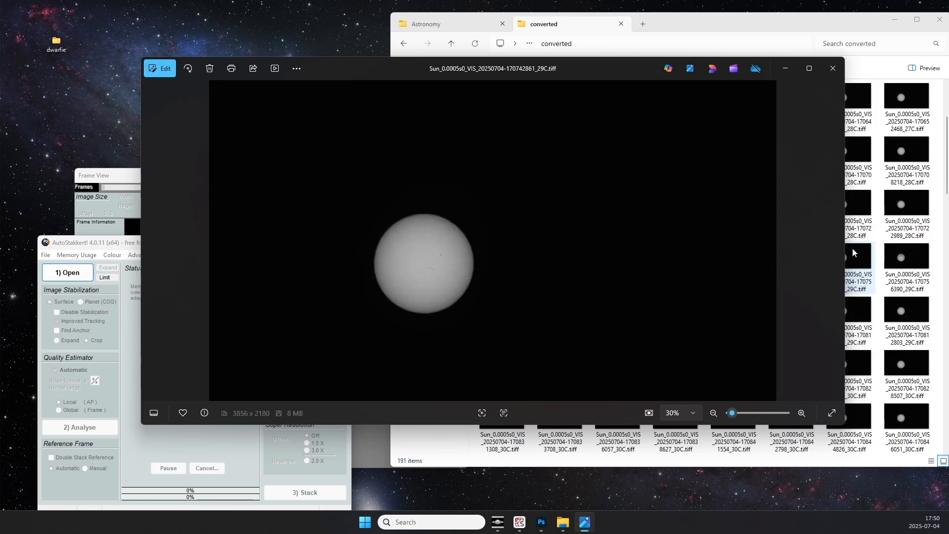
click(834, 69)
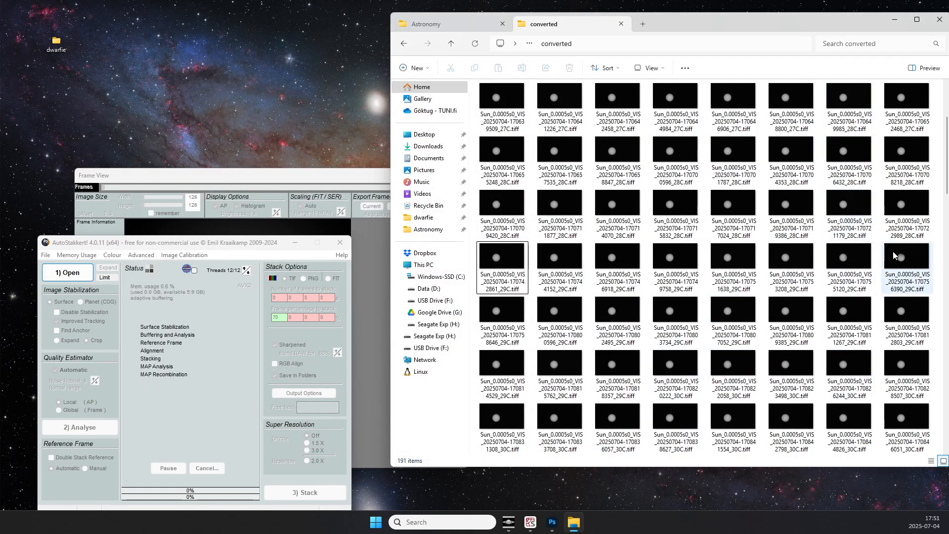
double_click(848, 259)
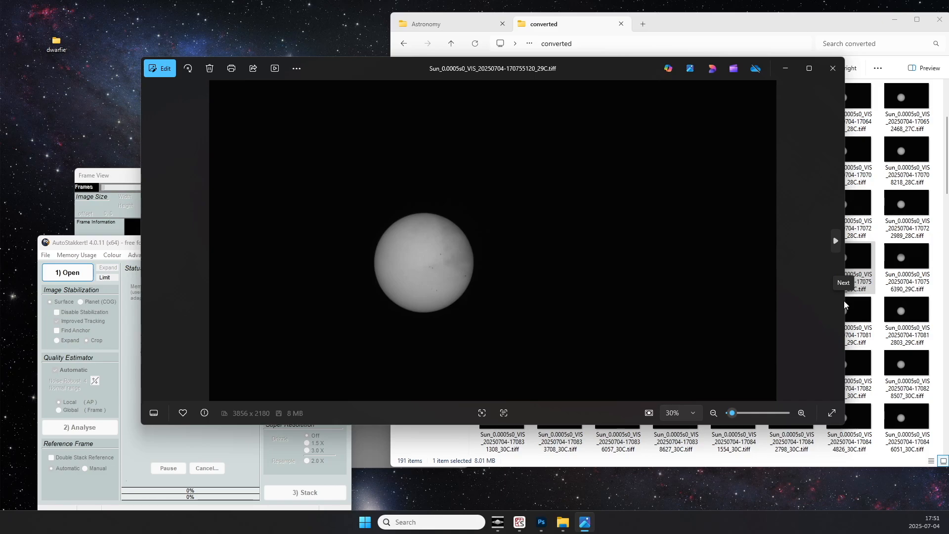
key(Delete)
key(Delete)
key(Delete)
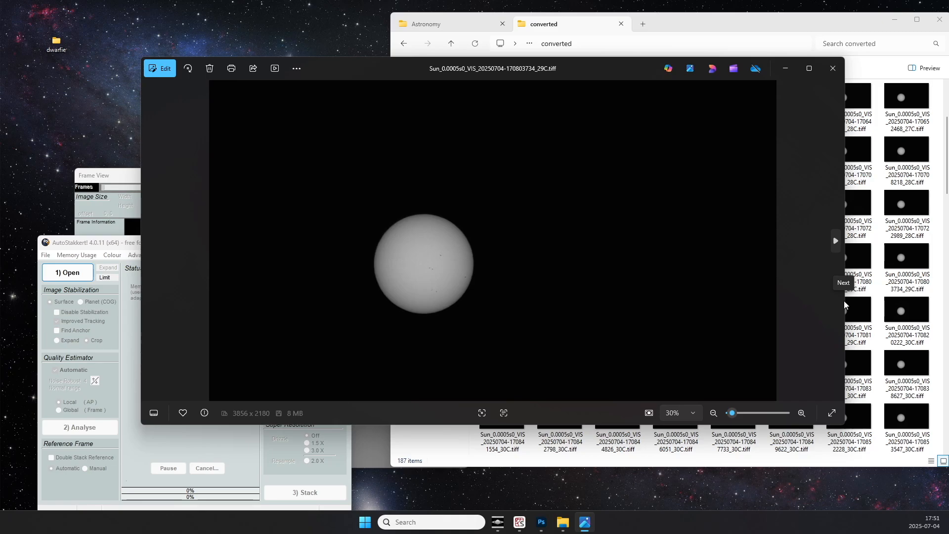
click(833, 68)
Check the remaining TIFF thumbnails throughout the converted folder for further cloud-covered frames.
scroll(809, 220, down, 3)
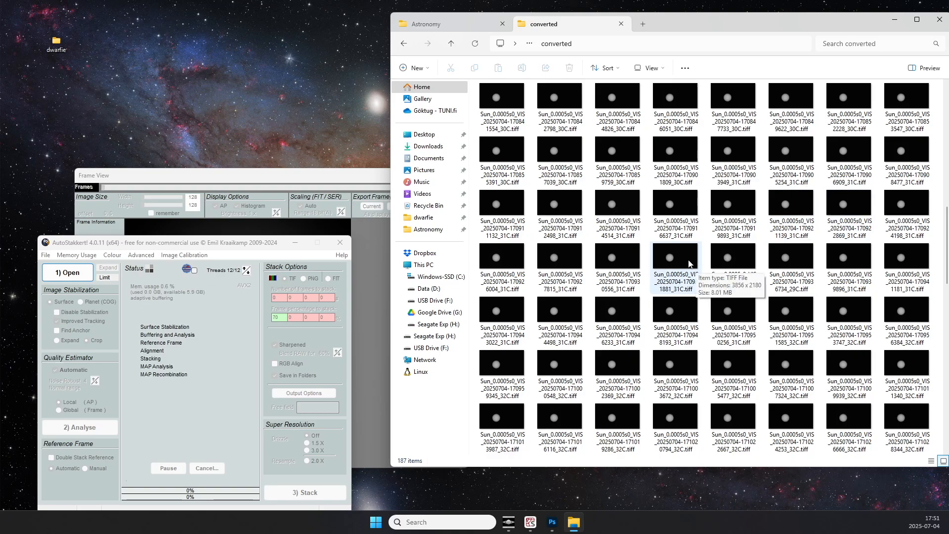
scroll(649, 277, down, 3)
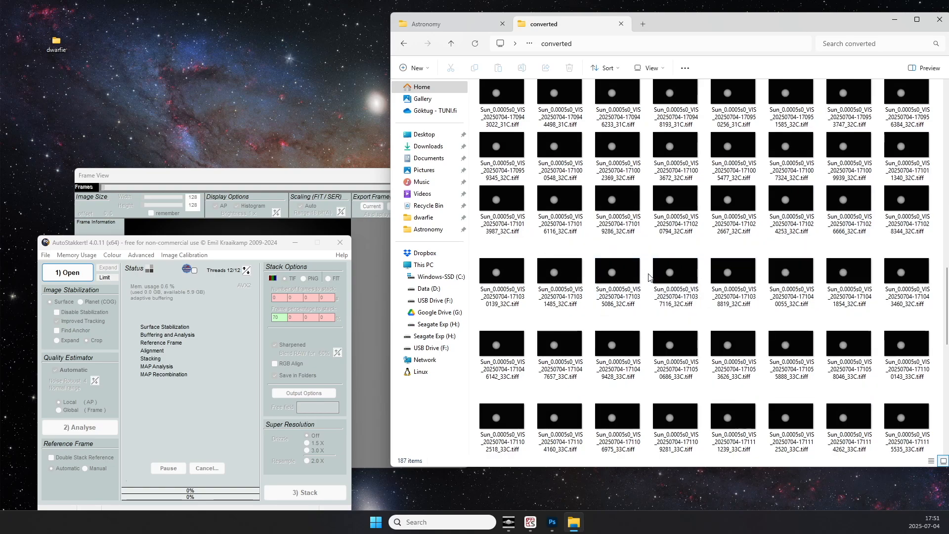
scroll(710, 267, down, 5)
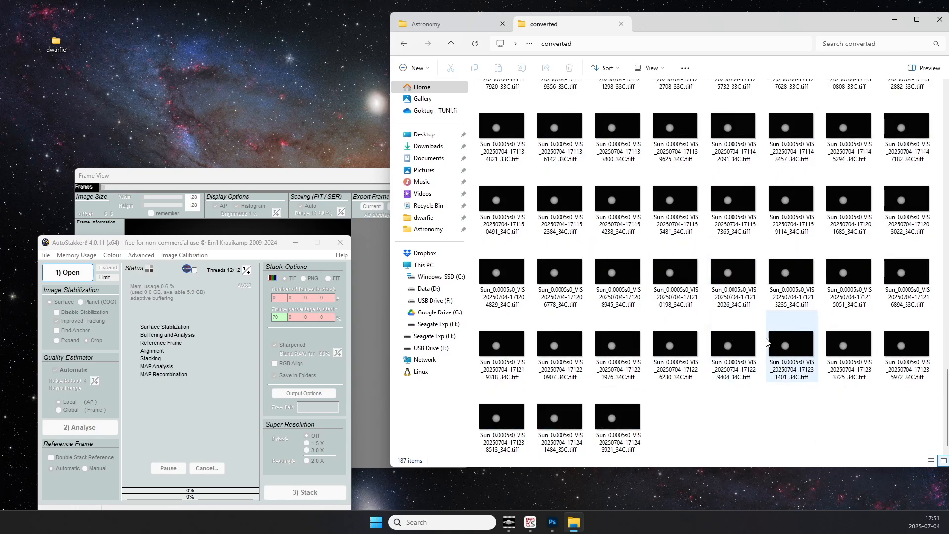
scroll(767, 341, up, 5)
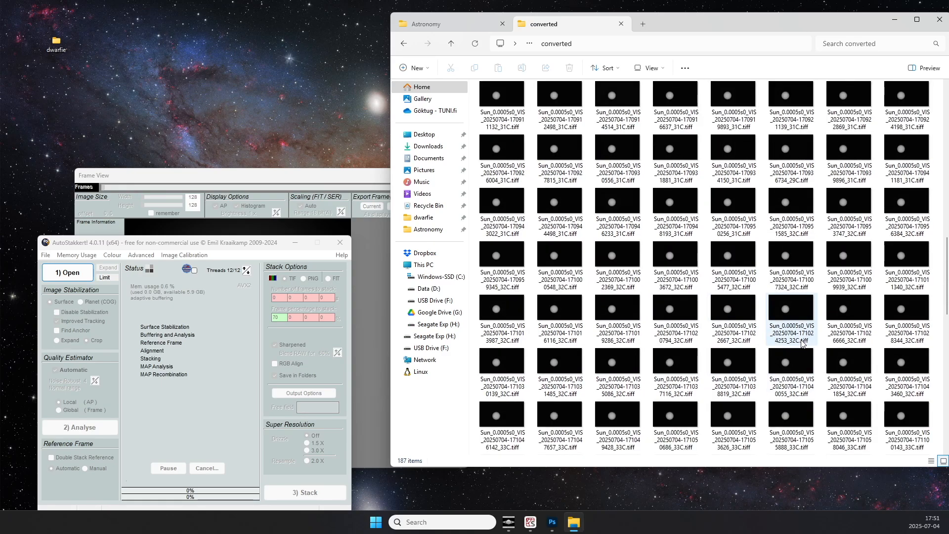
scroll(800, 329, down, 5)
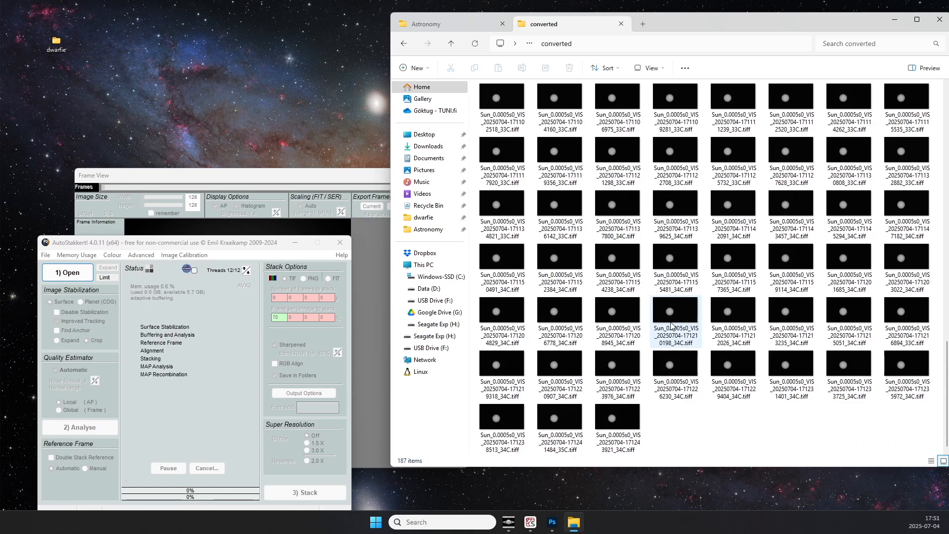
scroll(616, 297, up, 15)
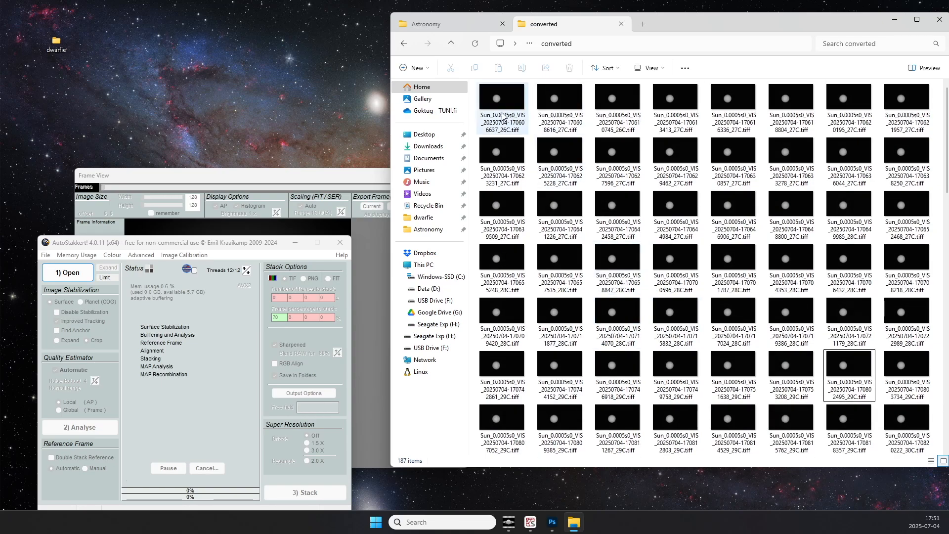
scroll(613, 232, down, 10)
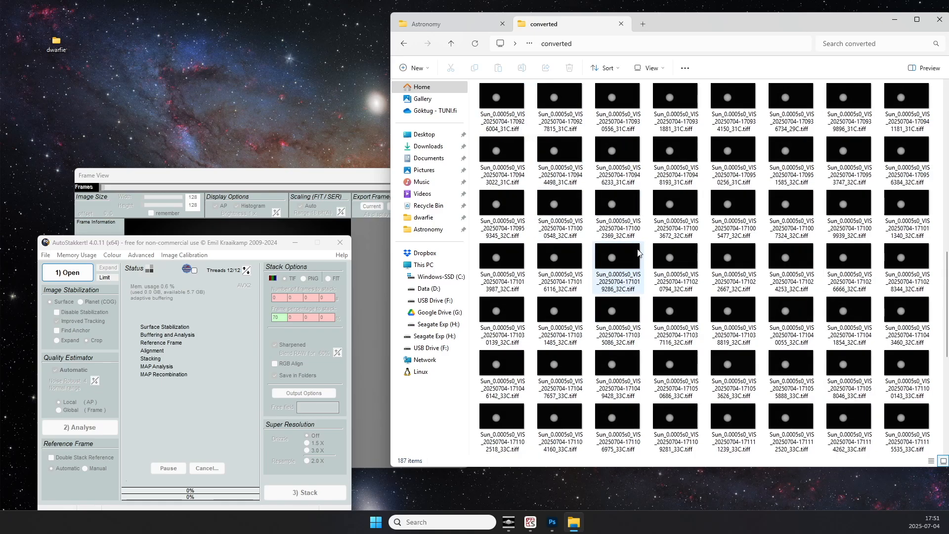
scroll(638, 252, down, 6)
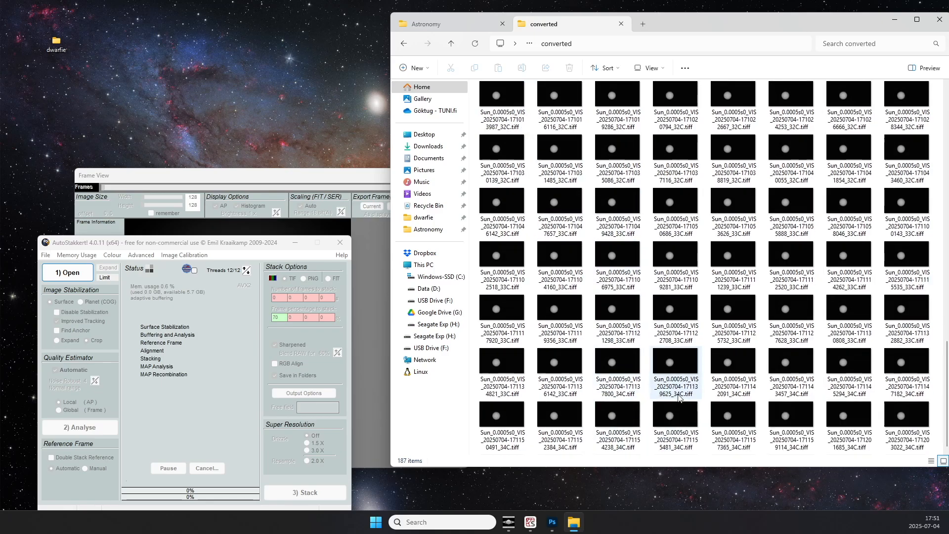
scroll(677, 297, up, 20)
Select all remaining TIFF frames in the converted folder and load them into AutoStakkert.
click(514, 90)
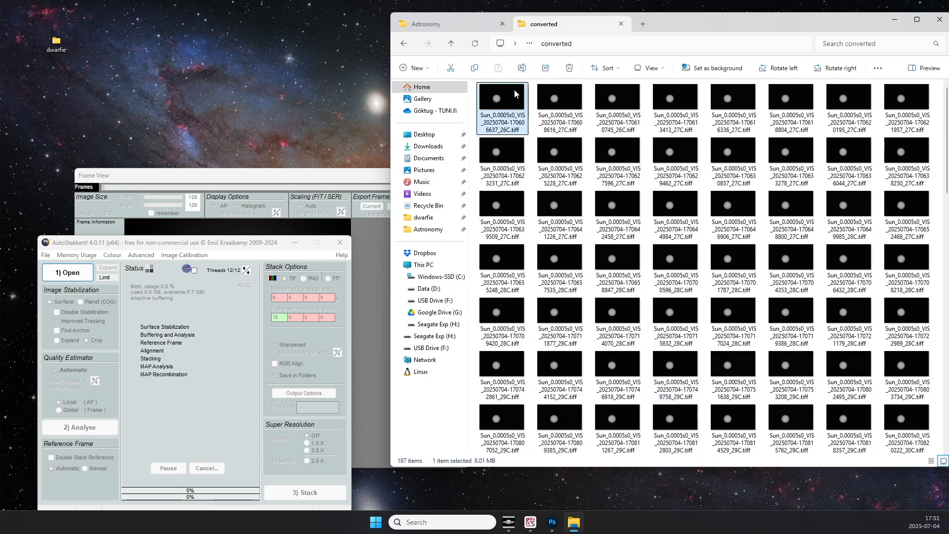
key(ctrl+a)
drag(514, 89, 351, 303)
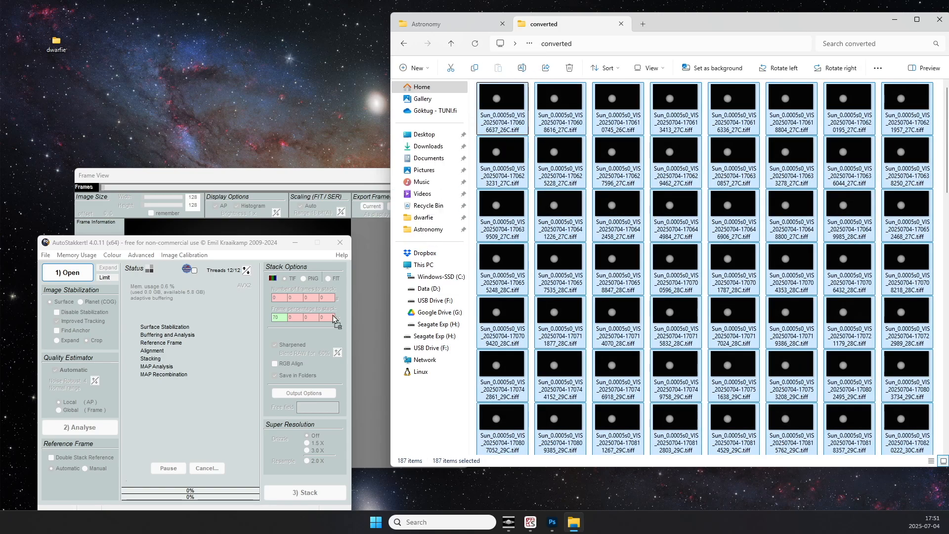
drag(191, 348, 194, 345)
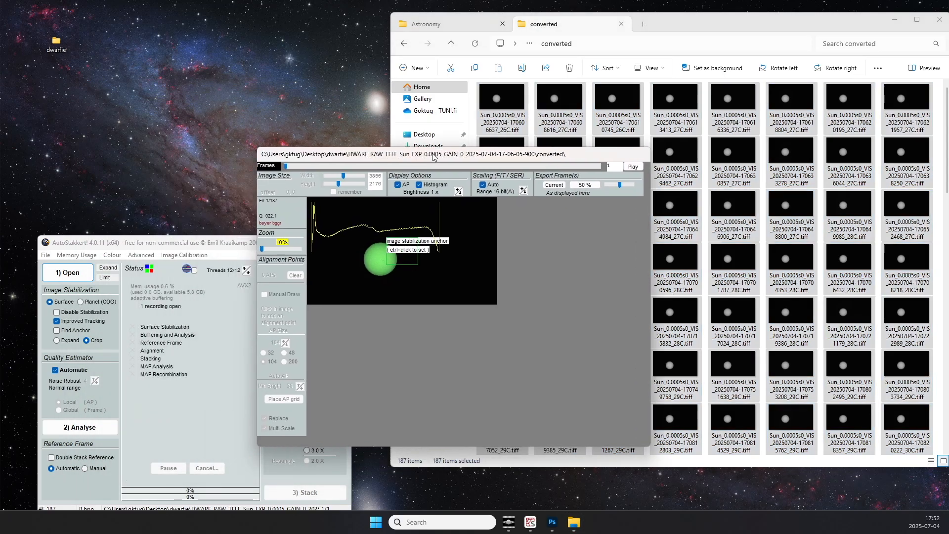
Arrange AutoStakkert's main and frame view windows side by side and set the frame zoom to 30%.
drag(432, 156, 609, 135)
drag(233, 248, 280, 129)
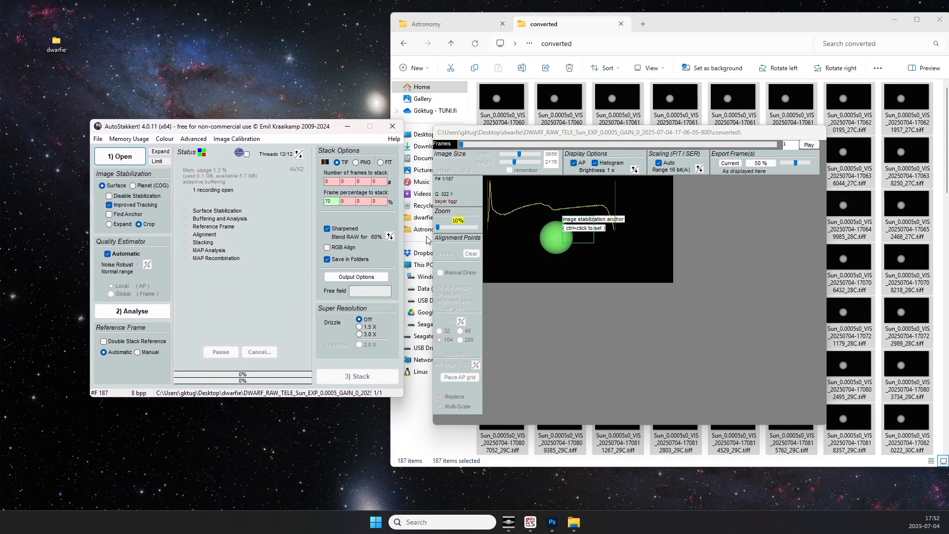
drag(438, 227, 440, 227)
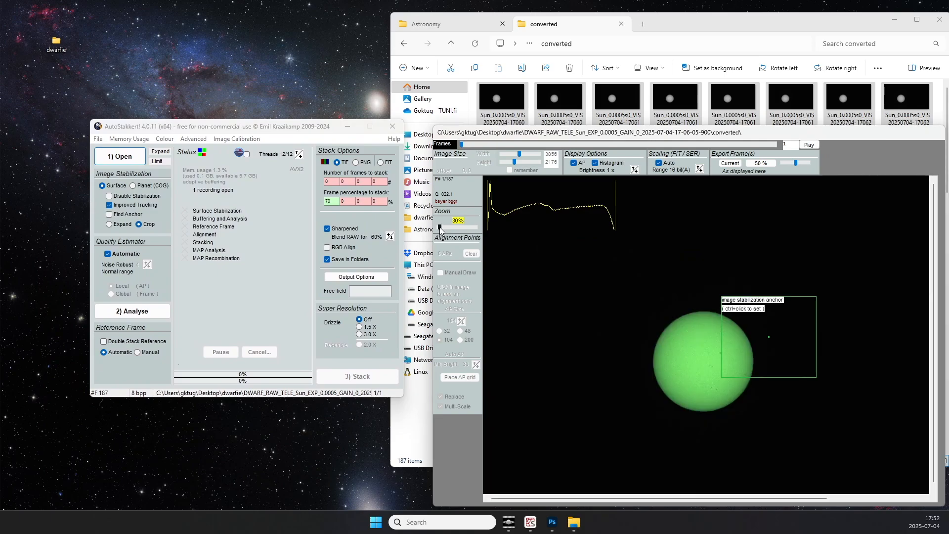
drag(678, 148, 641, 106)
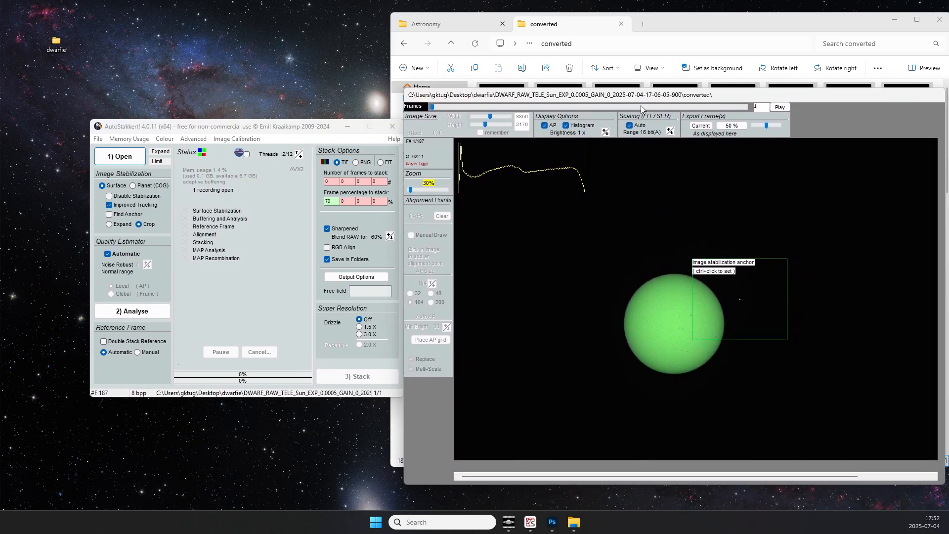
click(250, 222)
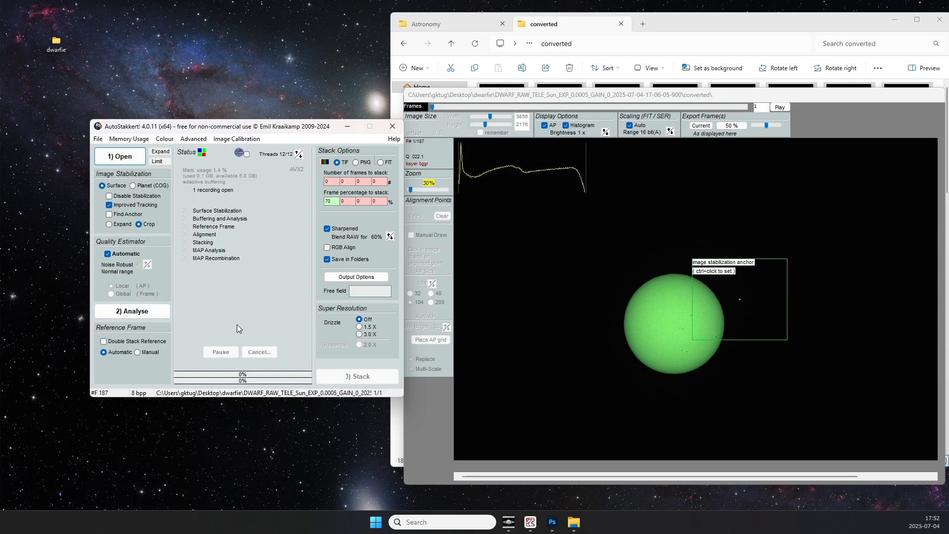
click(434, 437)
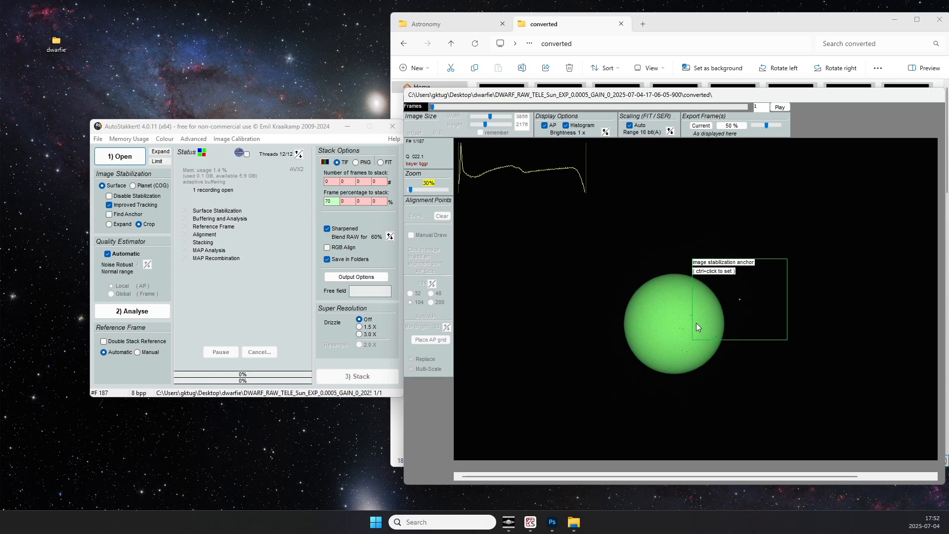
Set the image stabilization anchor on the Sun's central sunspots with a smaller box inside the disc, and analyse the frames.
ctrl+click(688, 337)
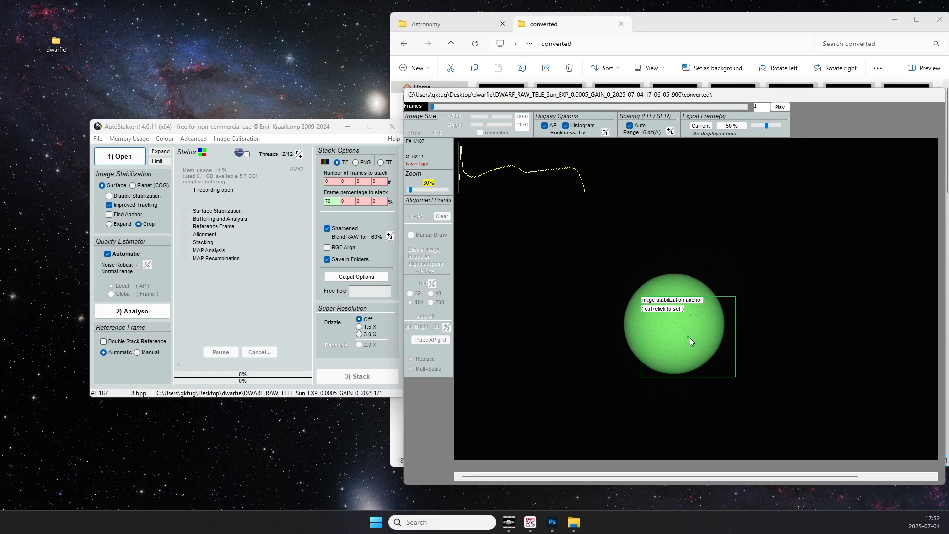
scroll(690, 337, down, 5)
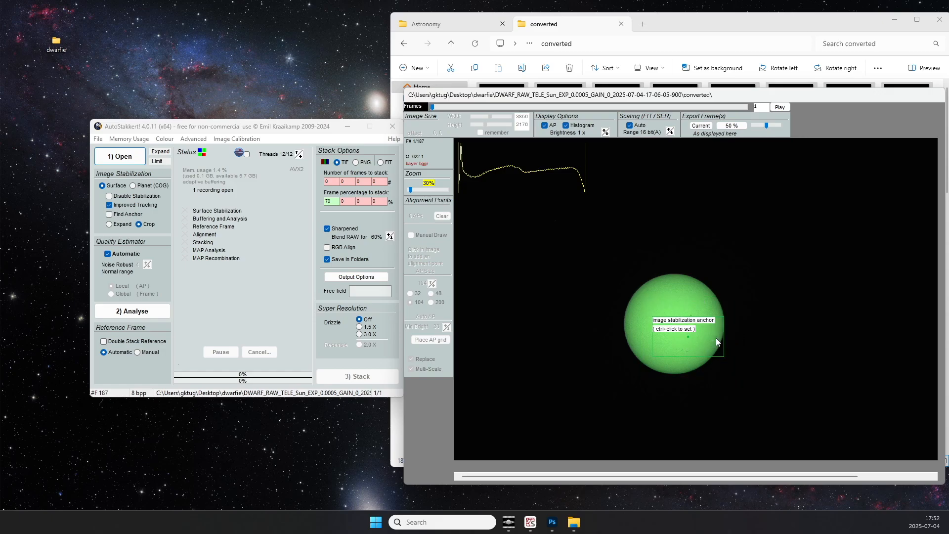
scroll(717, 339, up, 3)
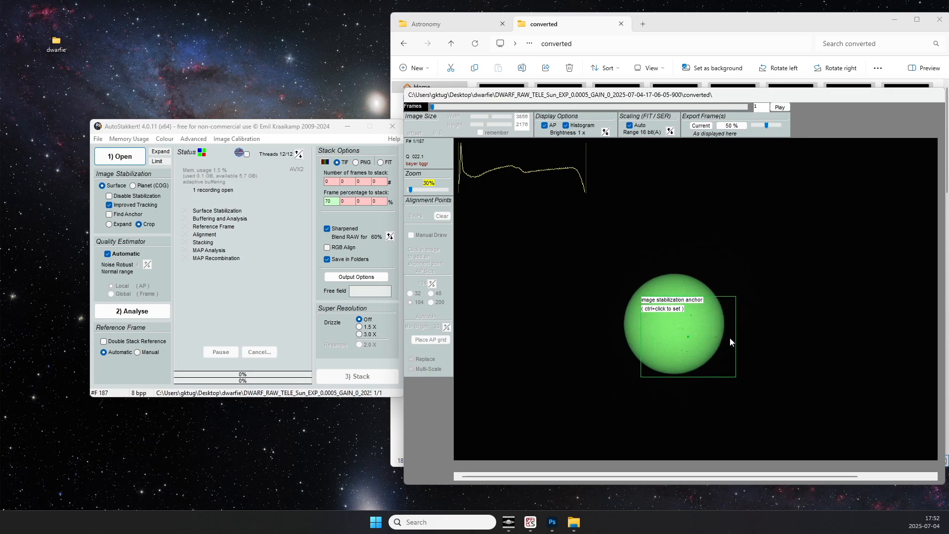
scroll(711, 342, down, 3)
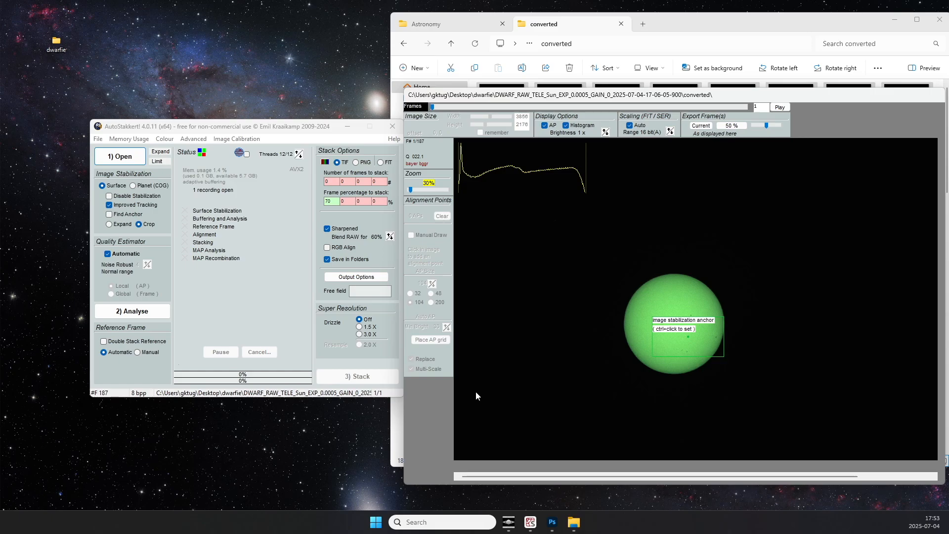
drag(411, 189, 405, 190)
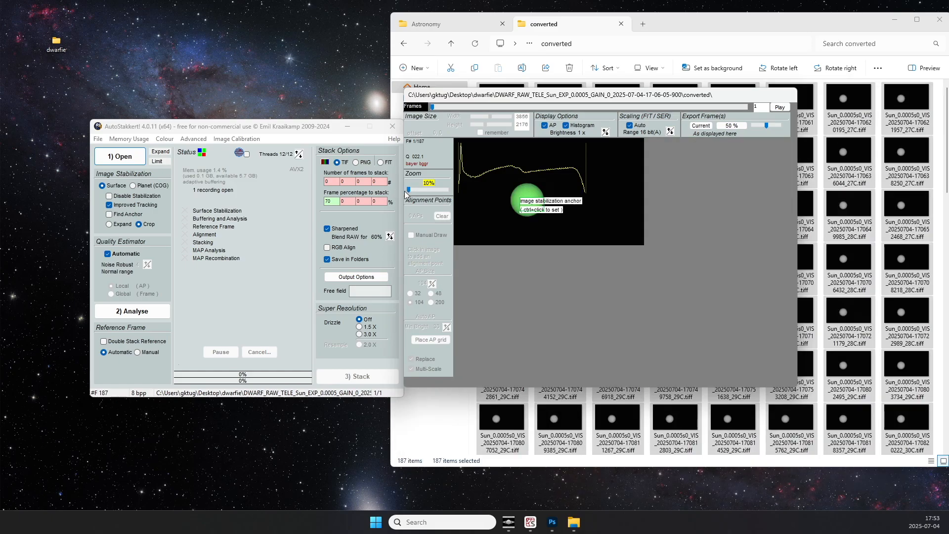
click(140, 312)
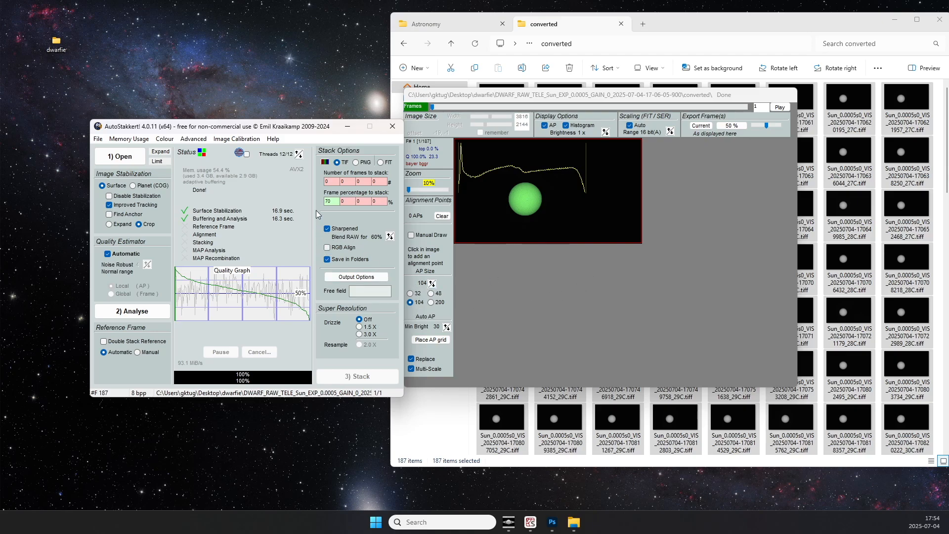
Set the frame percentage to stack to 50%.
click(335, 182)
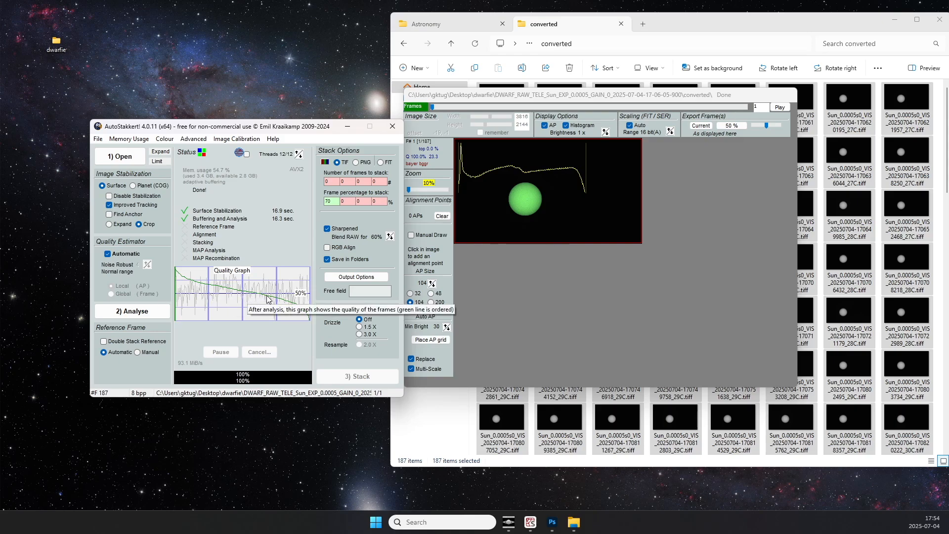
click(330, 201)
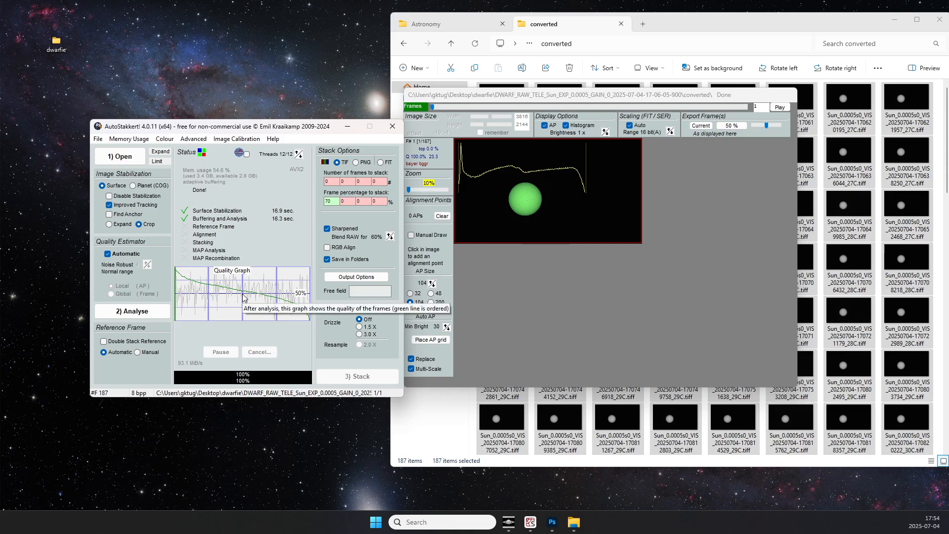
double_click(330, 201)
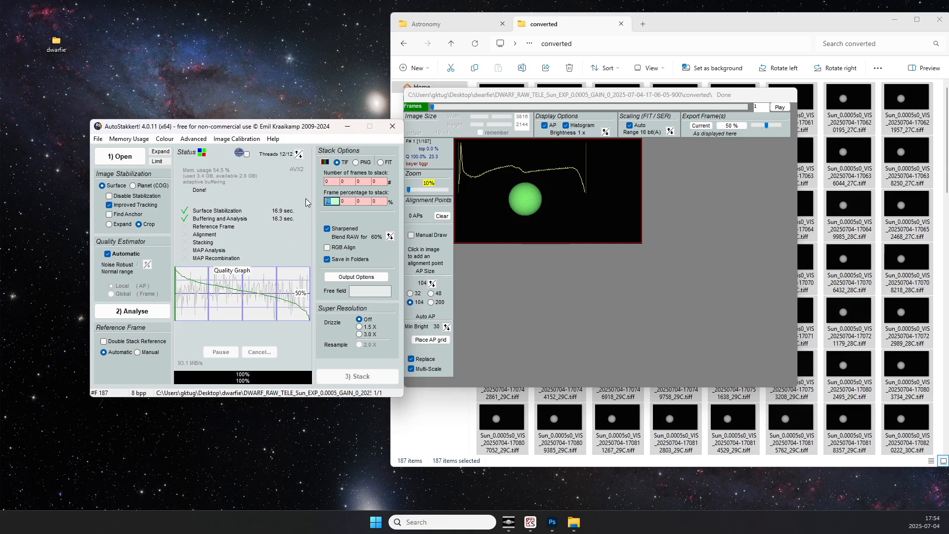
text(50)
Place an alignment point grid over the Sun with AP size 104 and stack the frames.
click(545, 351)
drag(544, 98, 565, 98)
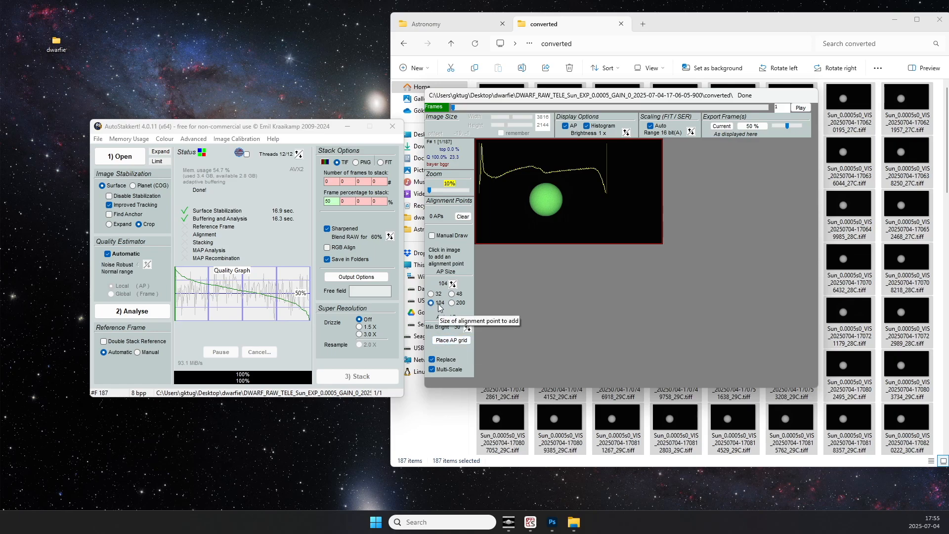
click(459, 341)
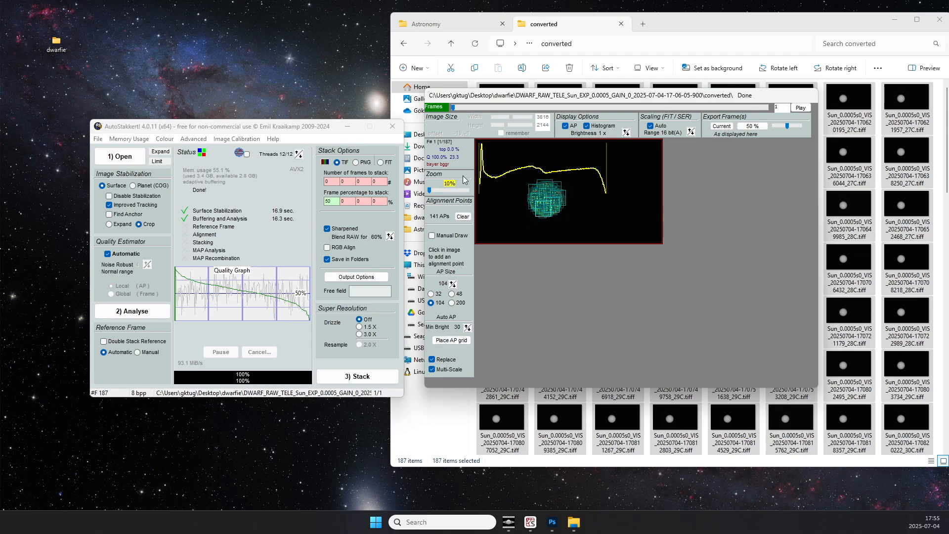
drag(430, 191, 422, 194)
click(369, 378)
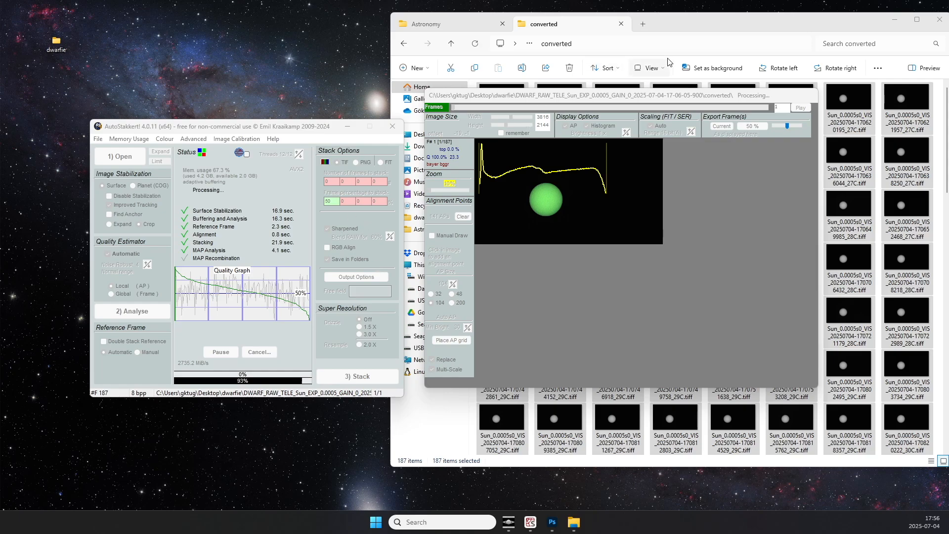
Open the stacked image converted_lapl4_ap141.tif from the AS_P50 folder beside the converted folder.
click(701, 22)
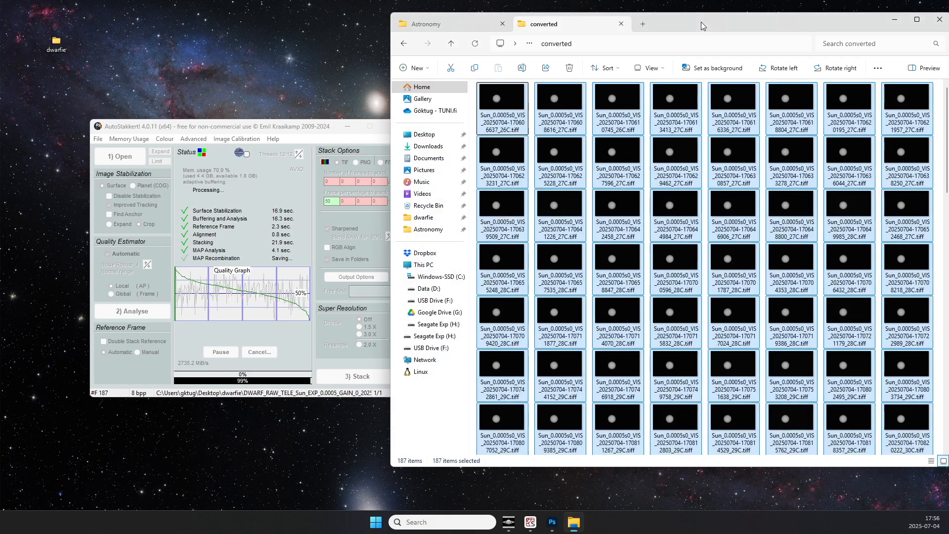
click(453, 46)
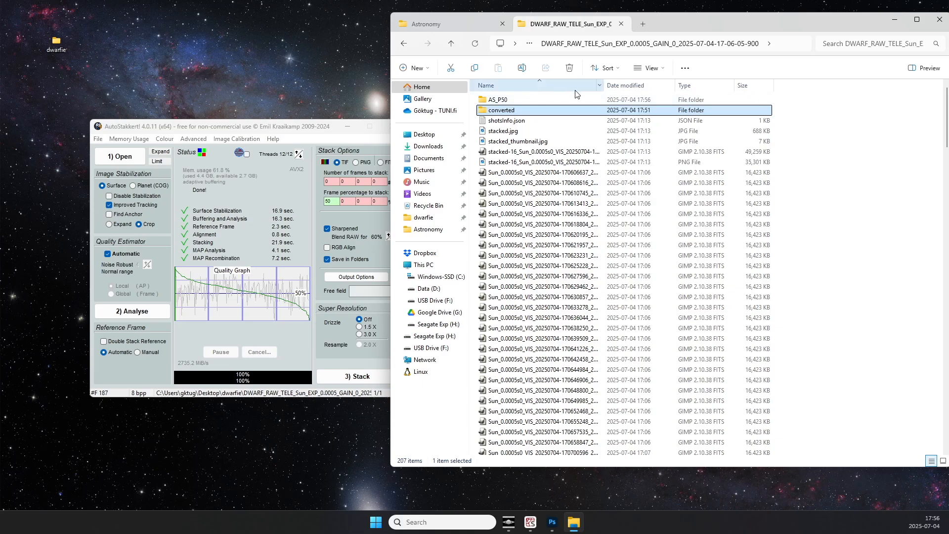
double_click(513, 100)
click(556, 124)
double_click(556, 122)
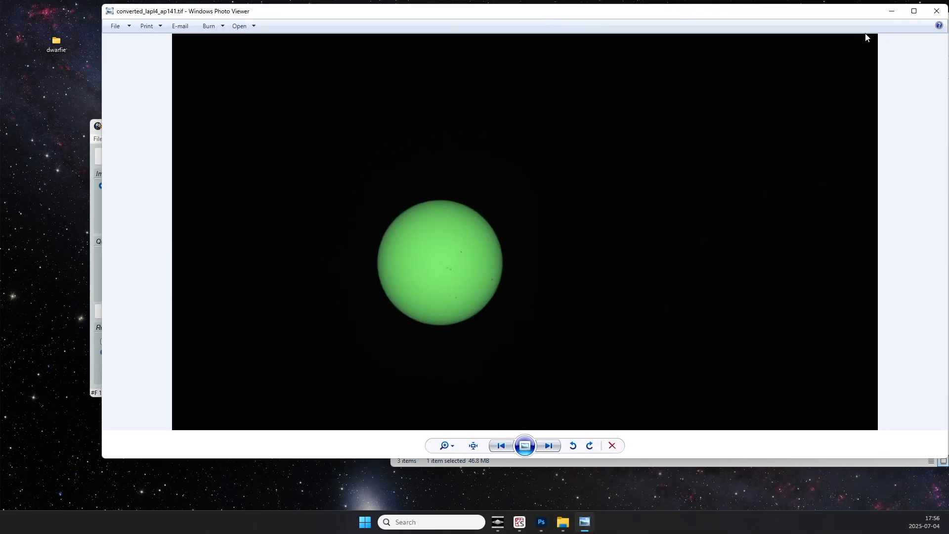
Compare the stacked image with its sharpened version converted_lapl4_ap141_conv.tif at full window size, inspect the sunspots, and close the viewer.
click(914, 11)
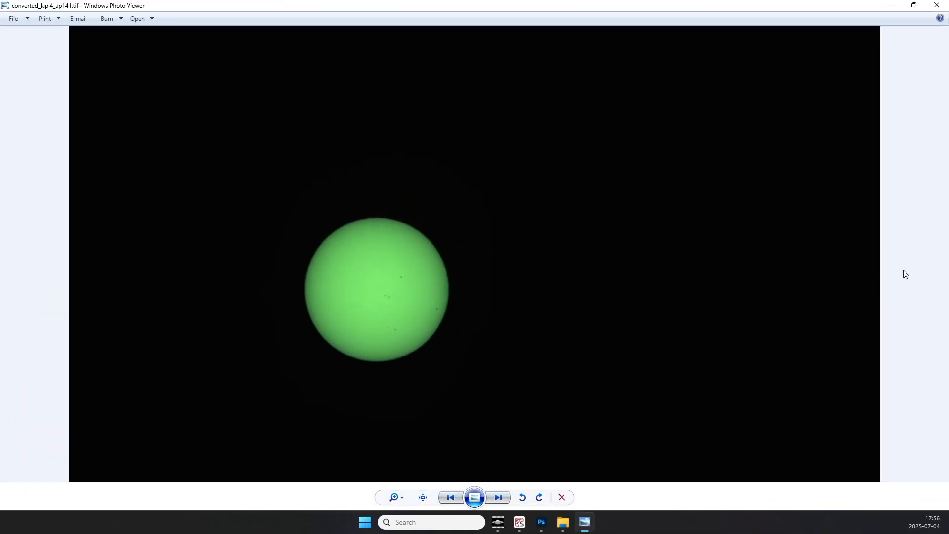
key(Right)
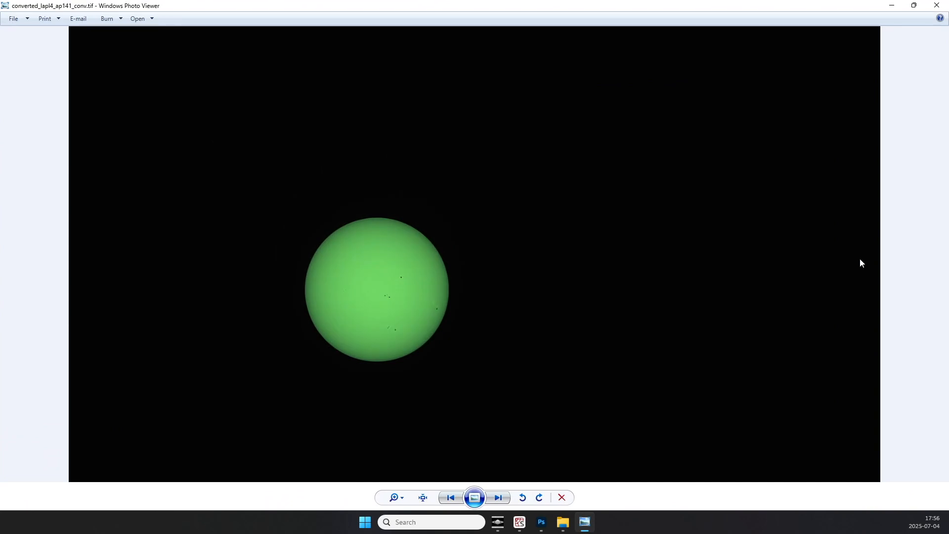
scroll(373, 318, up, 5)
scroll(404, 332, down, 3)
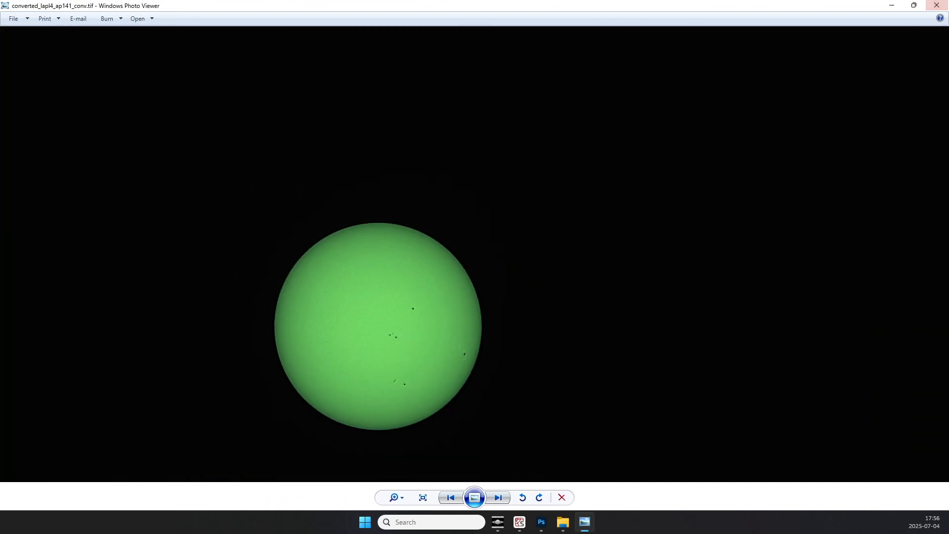
click(937, 6)
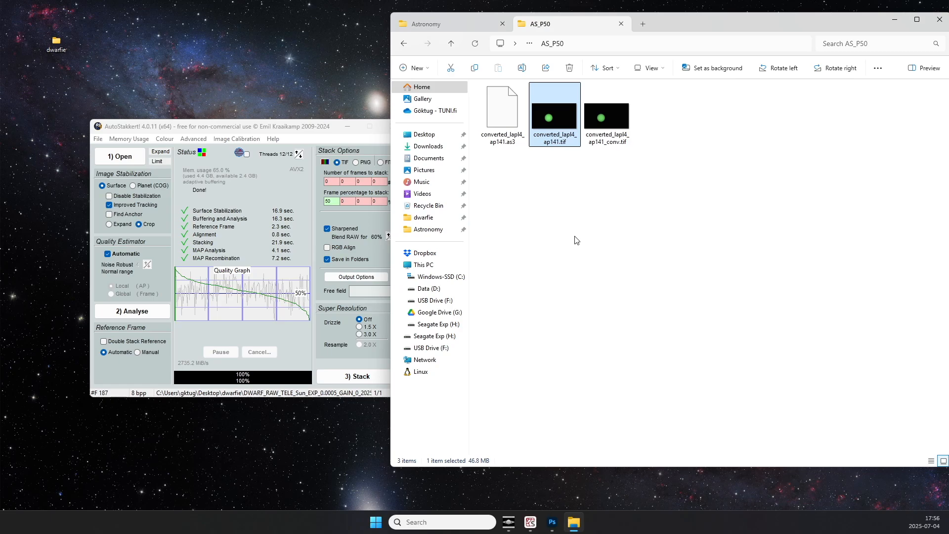
Switch to PIPP and add converted_lapl4_ap141_conv.tif as a source file, accepting join mode.
click(604, 110)
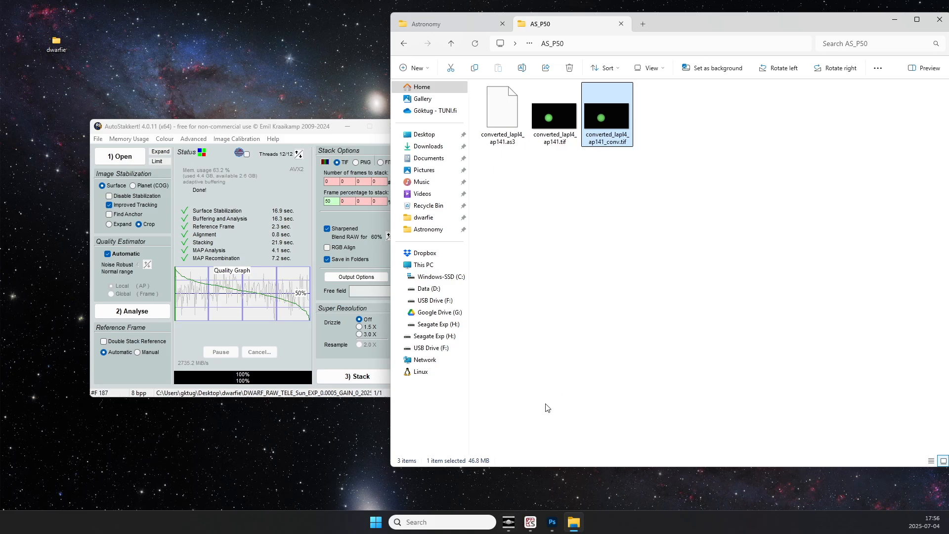
click(509, 528)
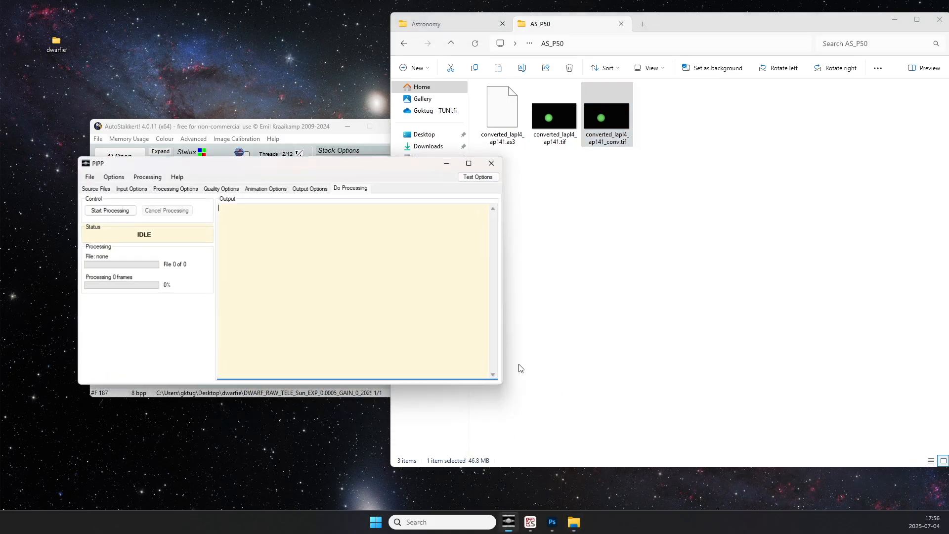
click(106, 192)
drag(621, 114, 227, 294)
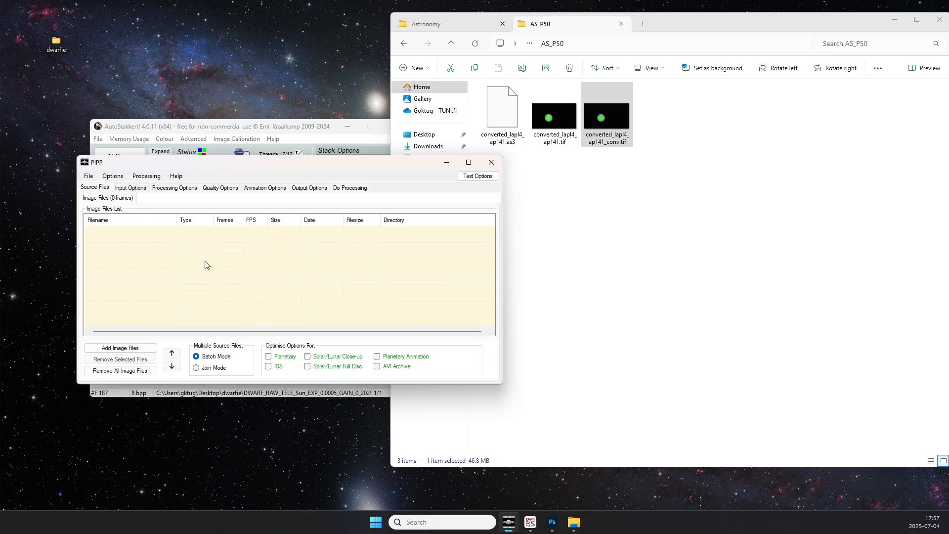
drag(695, 207, 281, 291)
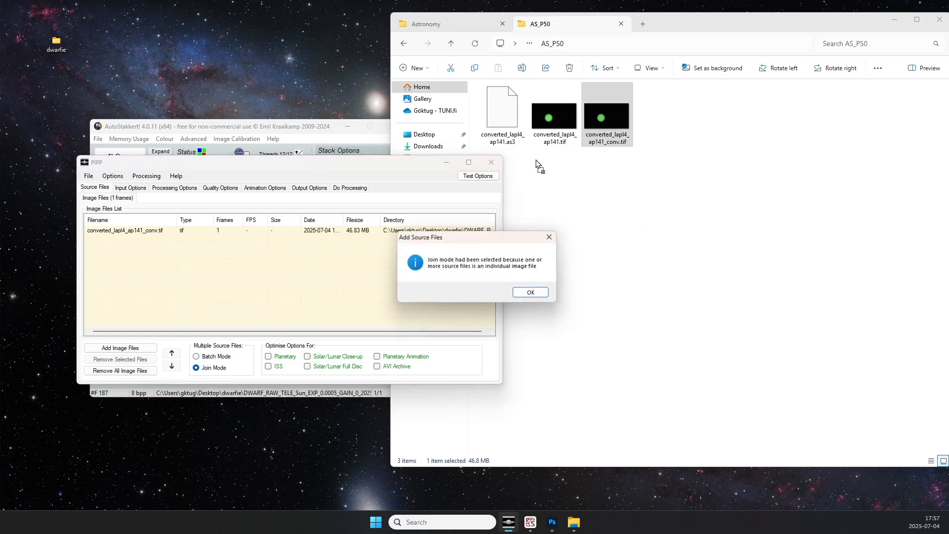
click(536, 294)
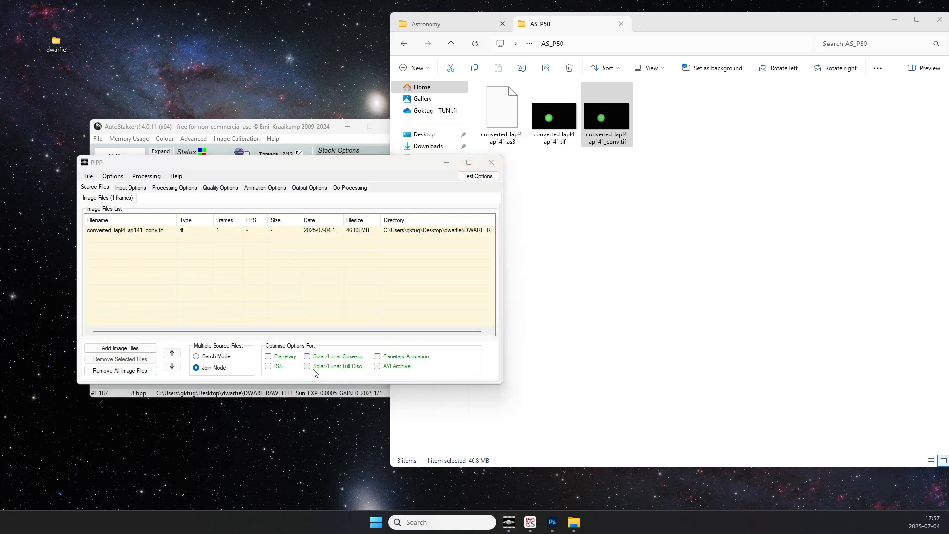
Apply the Solar/Lunar Full Disc optimisation and turn off the colour-to-monochrome conversion.
click(308, 366)
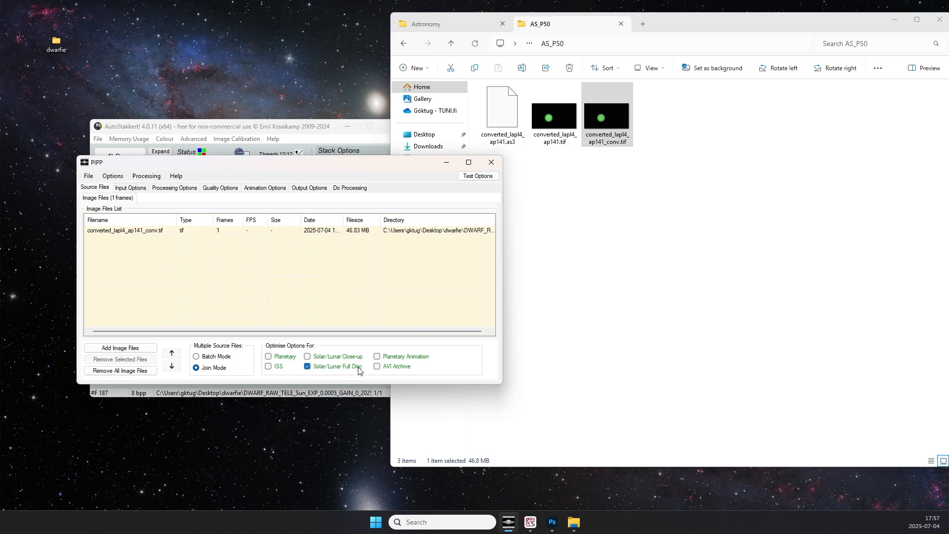
click(181, 190)
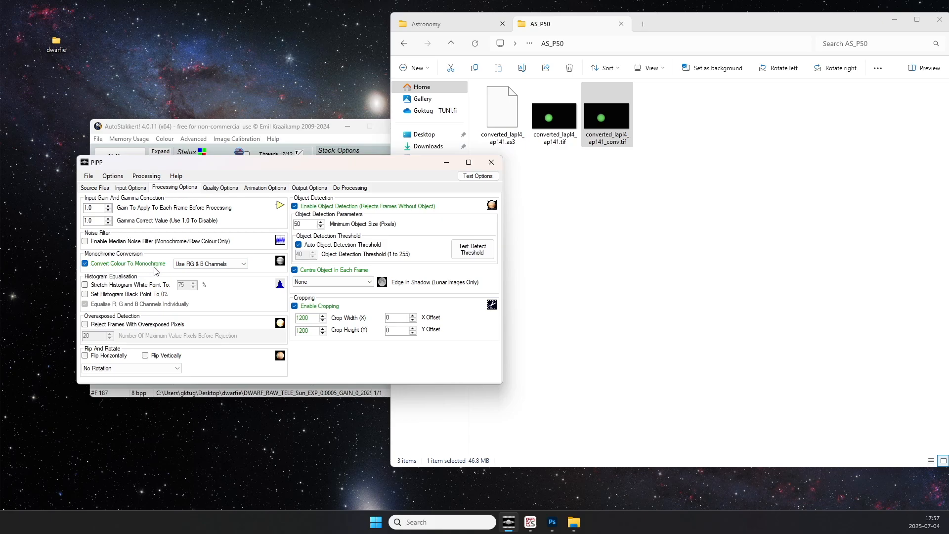
click(110, 266)
Process the stacked Sun image with the current cropping and centring options and minimize PIPP.
click(365, 190)
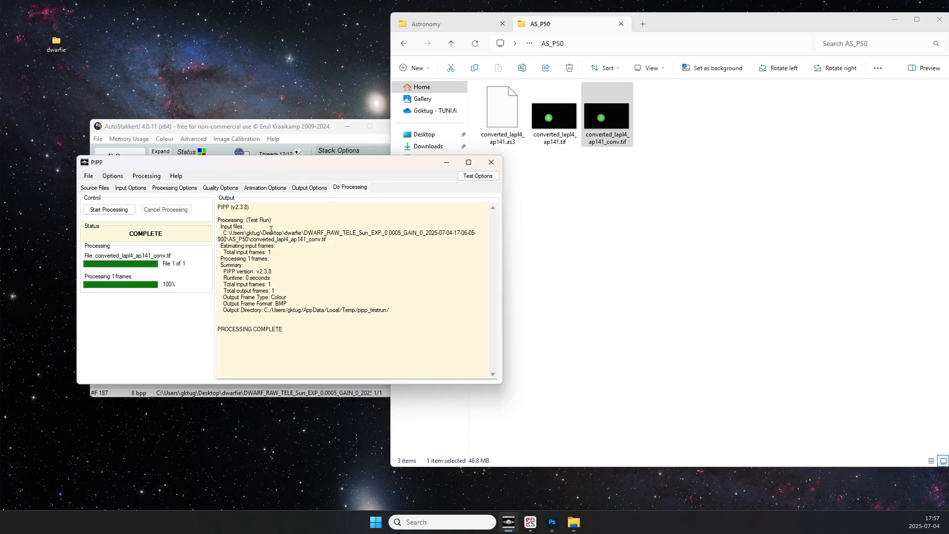
click(108, 210)
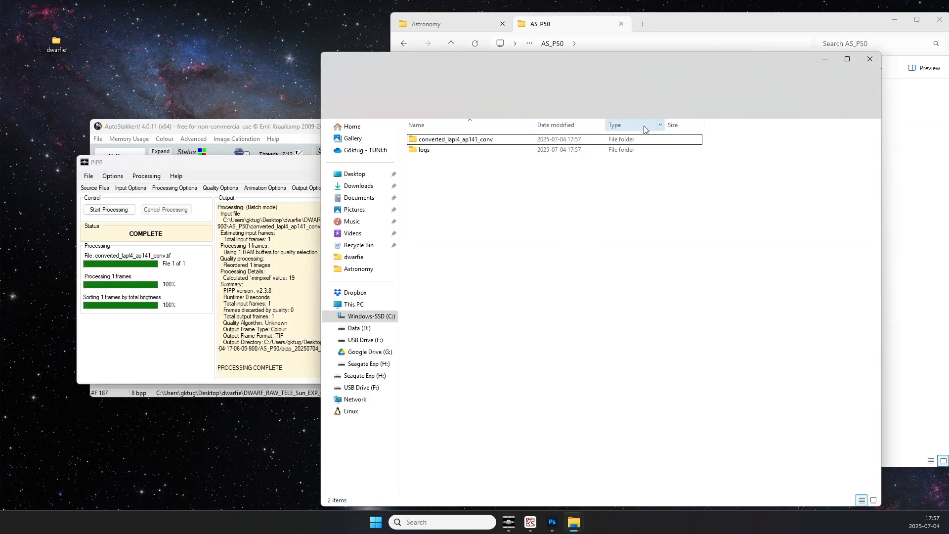
click(284, 160)
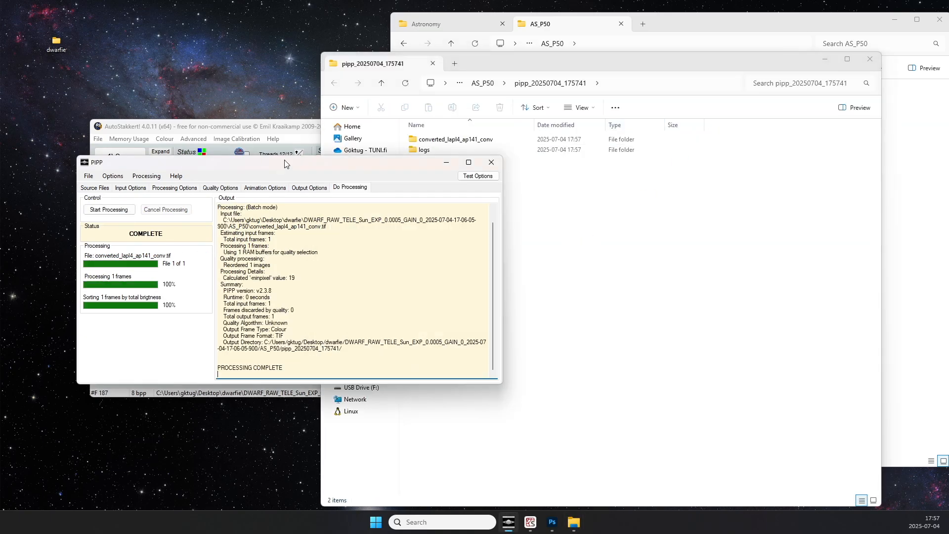
click(447, 163)
View the cropped result 0_quality_100.00%.tif from the converted_lapl4_ap141_conv output folder and close the image.
click(460, 144)
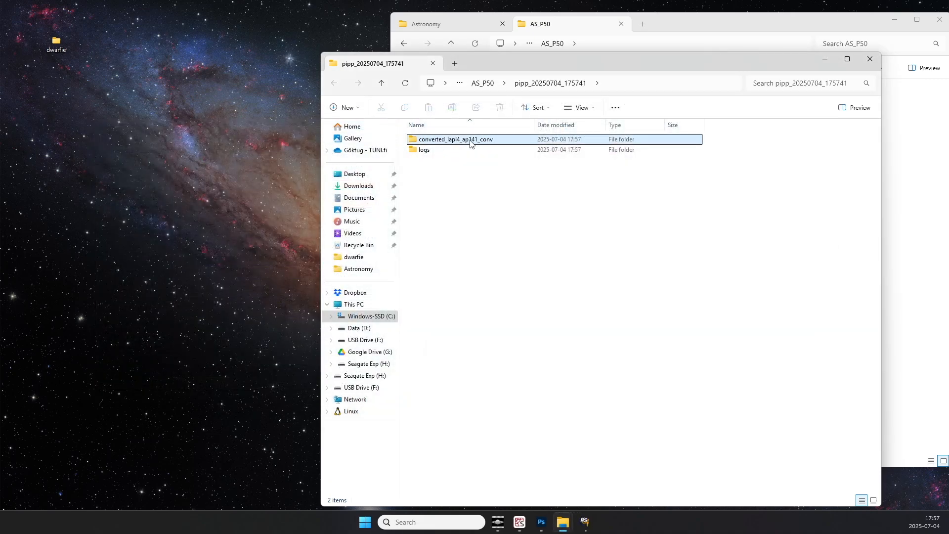
click(671, 39)
click(342, 69)
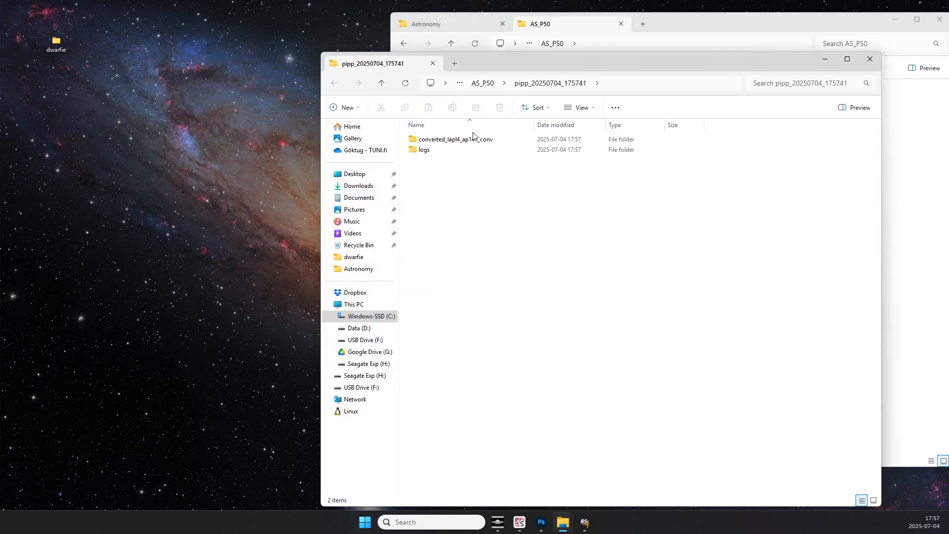
double_click(473, 138)
double_click(453, 159)
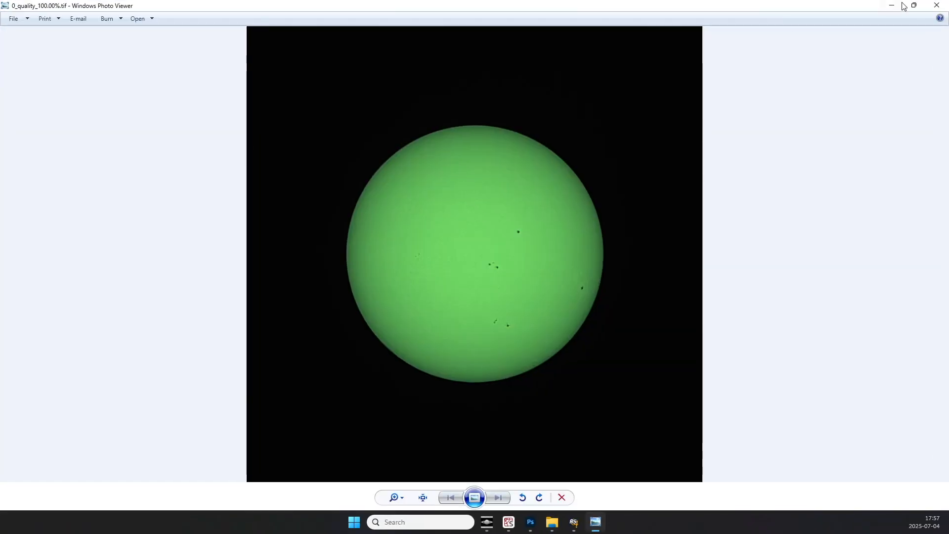
click(937, 5)
View the uncropped converted_lapl4_ap141_conv.tif in the AS_P50 folder for comparison and minimize the viewer.
key(alt+Tab)
double_click(653, 125)
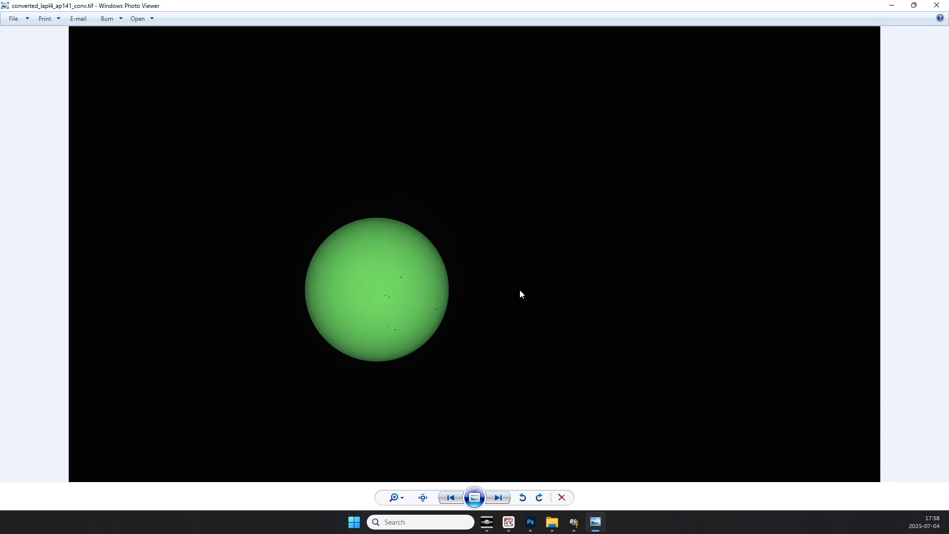
click(891, 5)
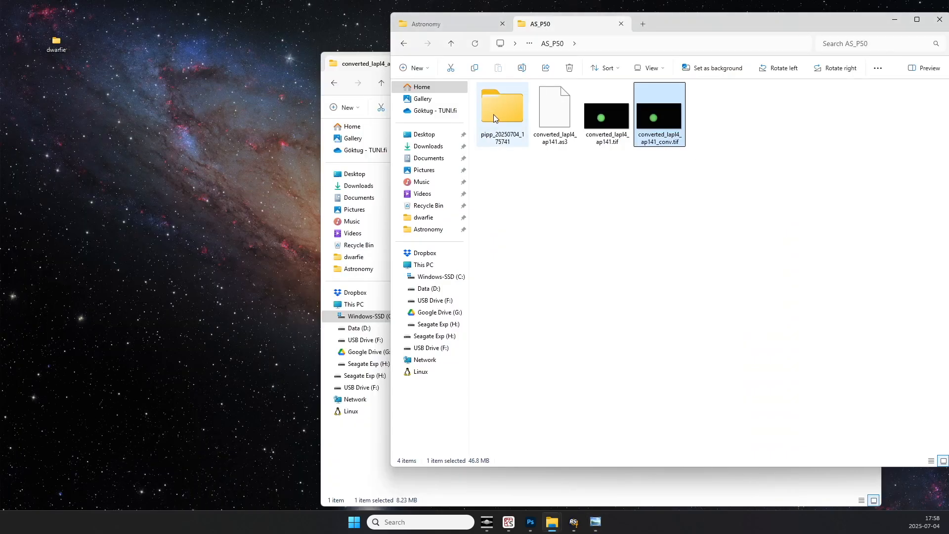
Open the cropped 0_quality_100.00%.tif from the converted_lapl4_ap141_conv output folder in Photoshop.
double_click(493, 115)
double_click(545, 102)
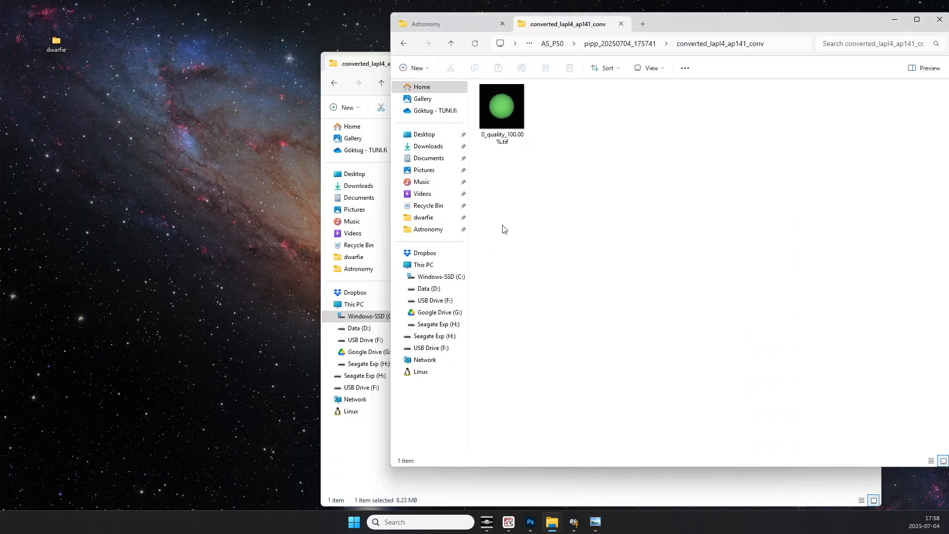
click(515, 487)
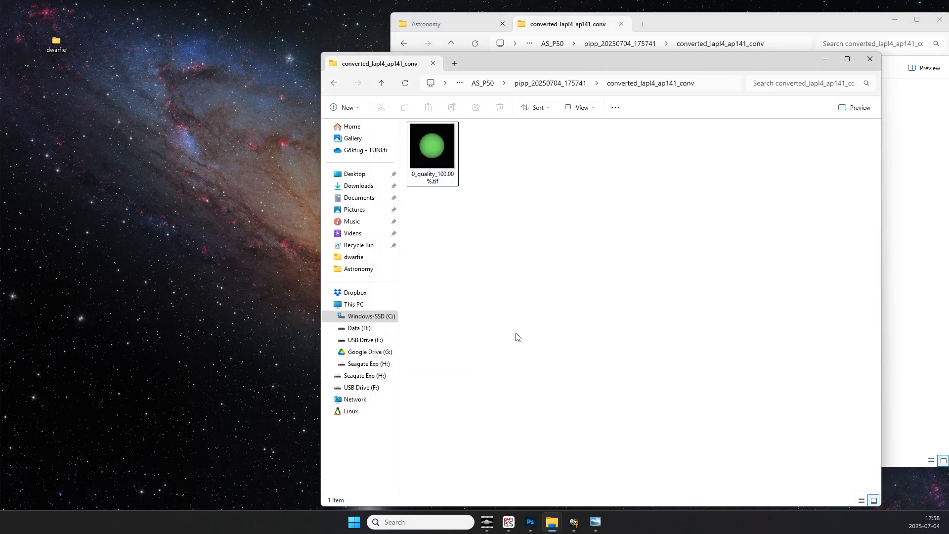
click(440, 178)
mouse_move(530, 527)
drag(500, 111, 392, 307)
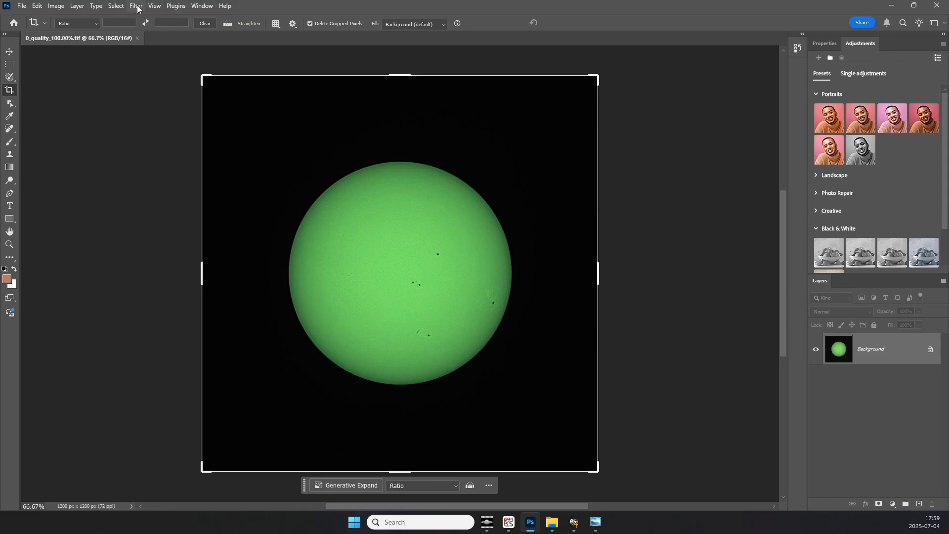
Start the Camera Raw filter on the Sun image and set the global colour grading to hue 0 and saturation 100.
click(136, 6)
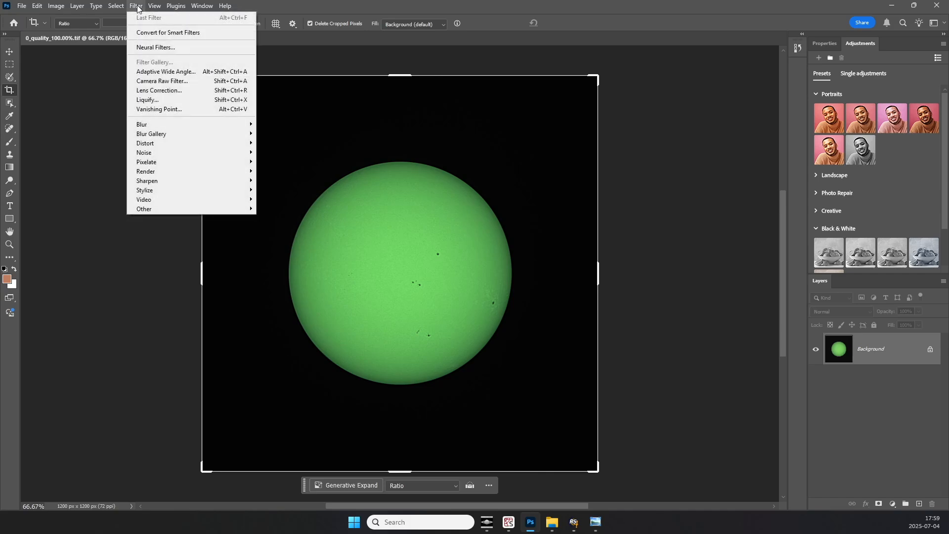
click(161, 81)
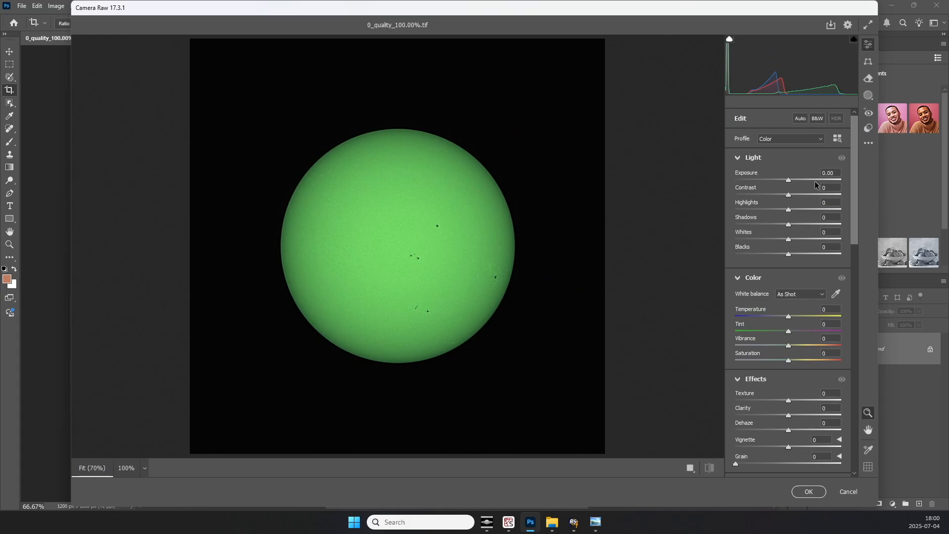
scroll(791, 247, down, 10)
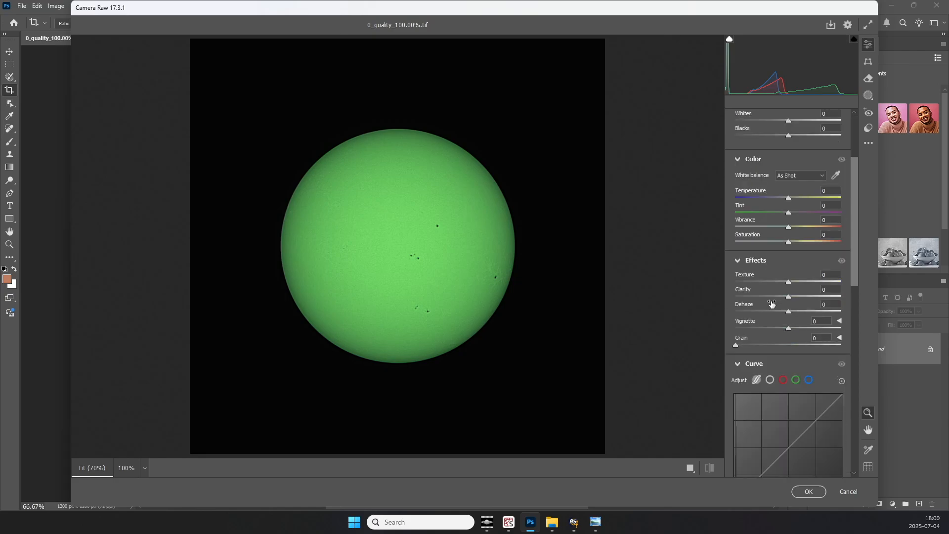
scroll(772, 304, down, 2)
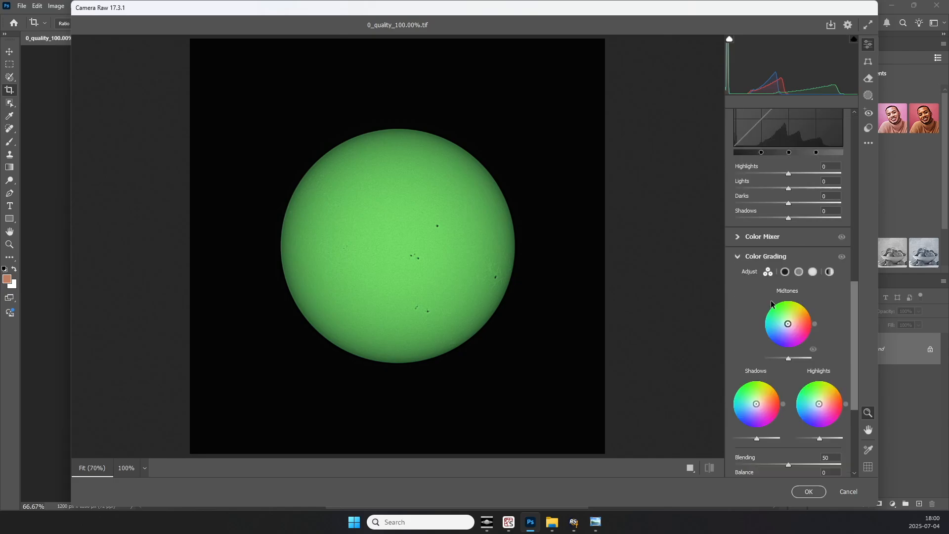
click(830, 272)
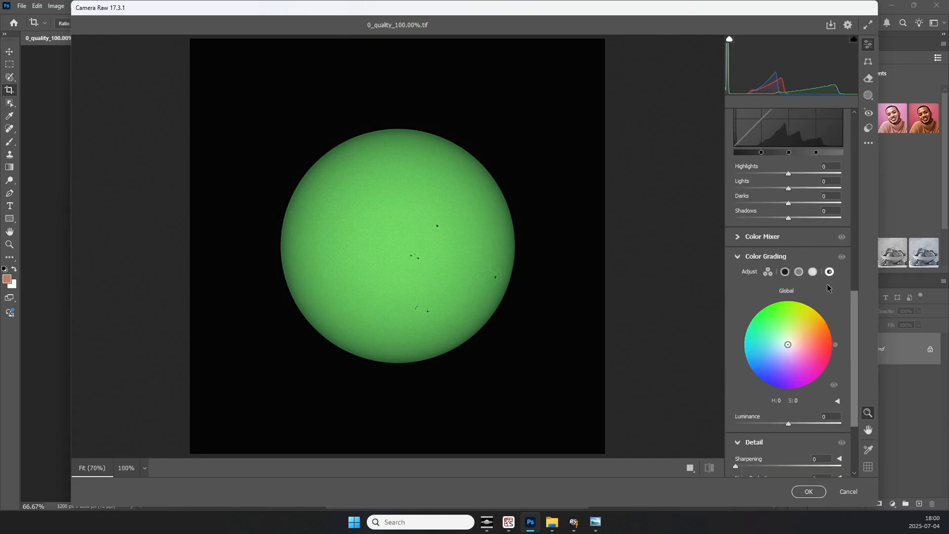
drag(788, 344, 828, 344)
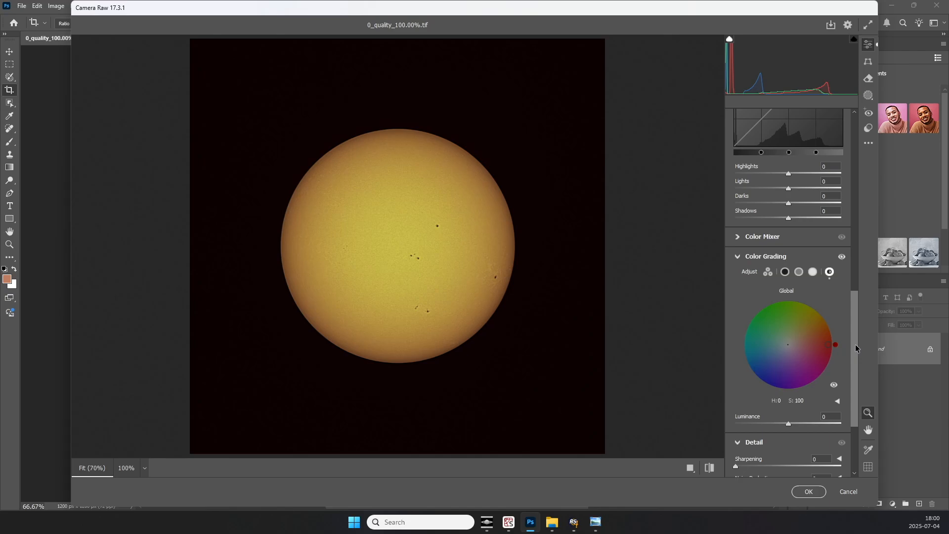
Set the exposure to -0.70, contrast to -16, highlights to +11 and shadows to -25.
scroll(857, 348, up, 10)
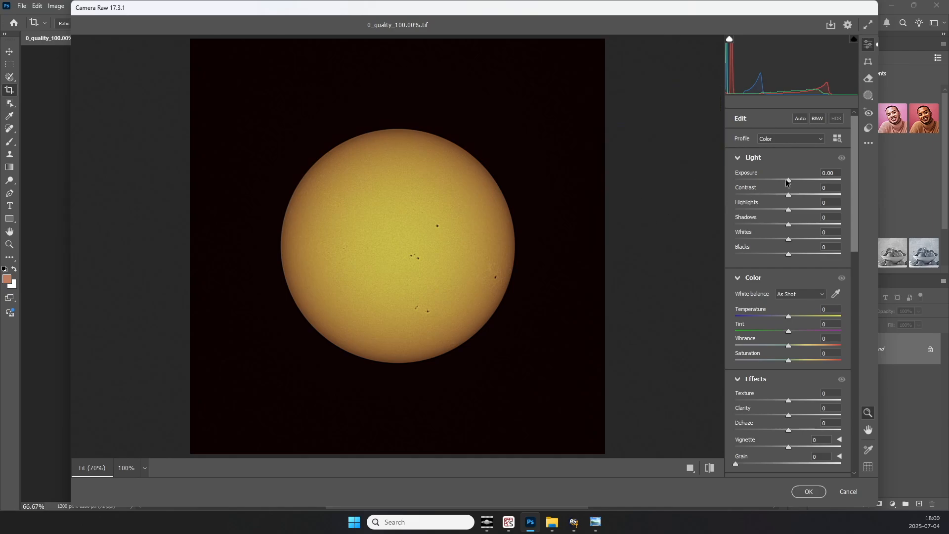
drag(786, 183, 782, 182)
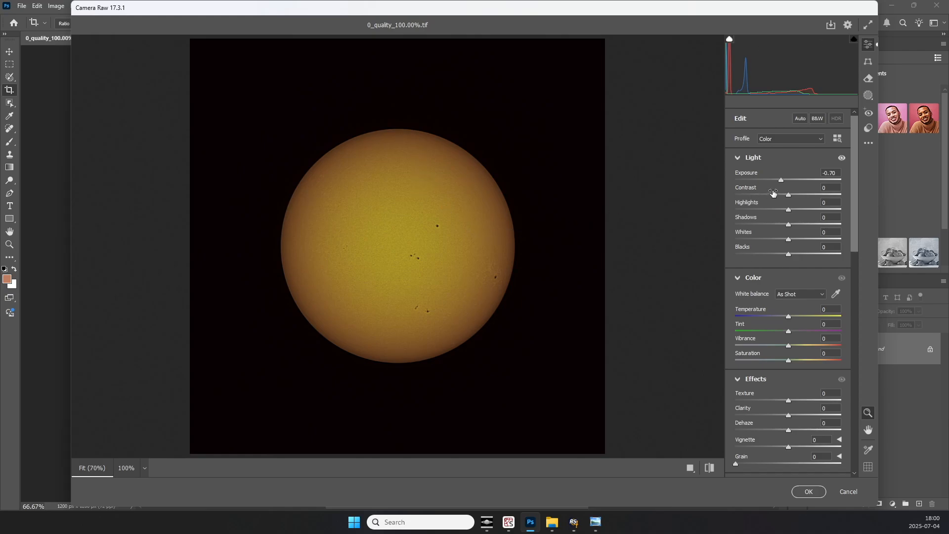
mouse_move(787, 198)
mouse_down()
mouse_move(753, 200)
mouse_move(816, 197)
mouse_move(778, 198)
mouse_up()
drag(789, 212, 795, 212)
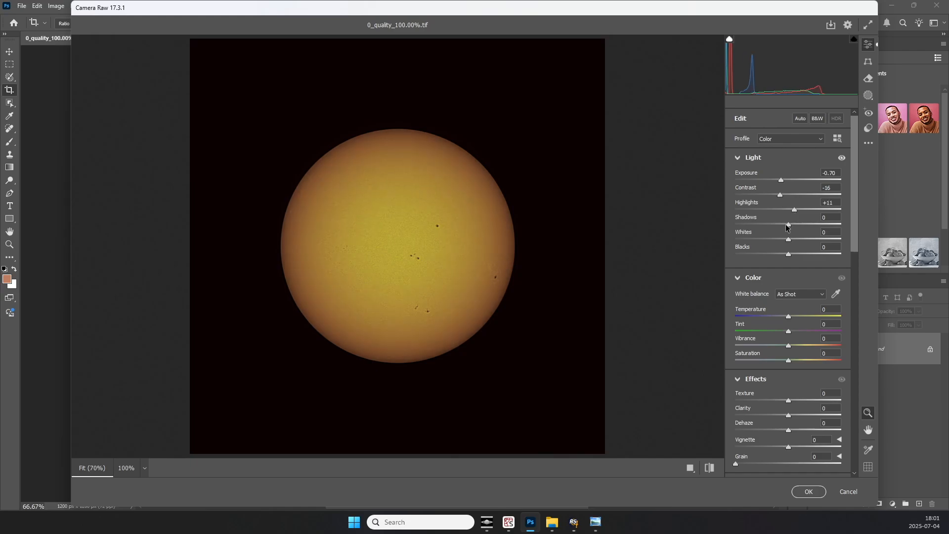
drag(791, 225, 778, 227)
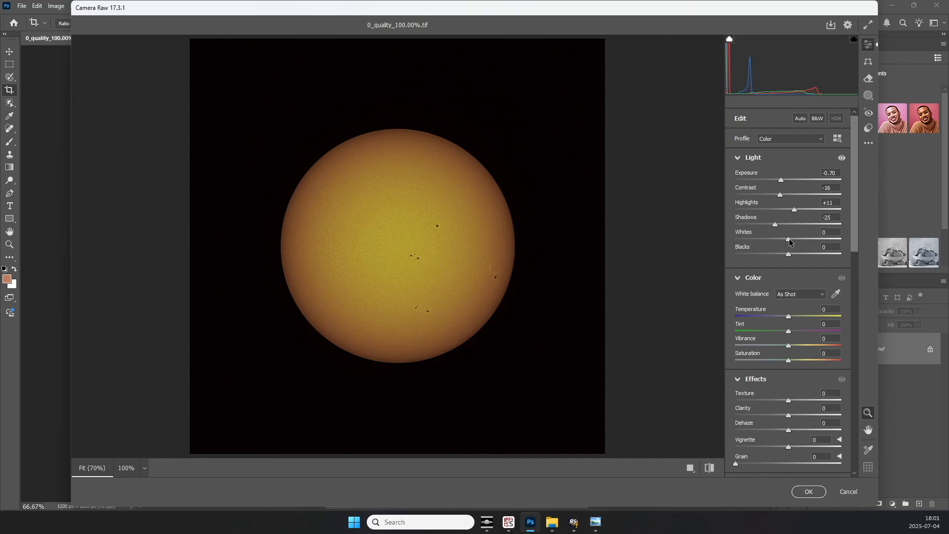
Raise the whites to +23 with a clipping check and lower the blacks to -49.
mouse_move(790, 241)
mouse_down()
mouse_move(814, 241)
mouse_move(801, 243)
mouse_up()
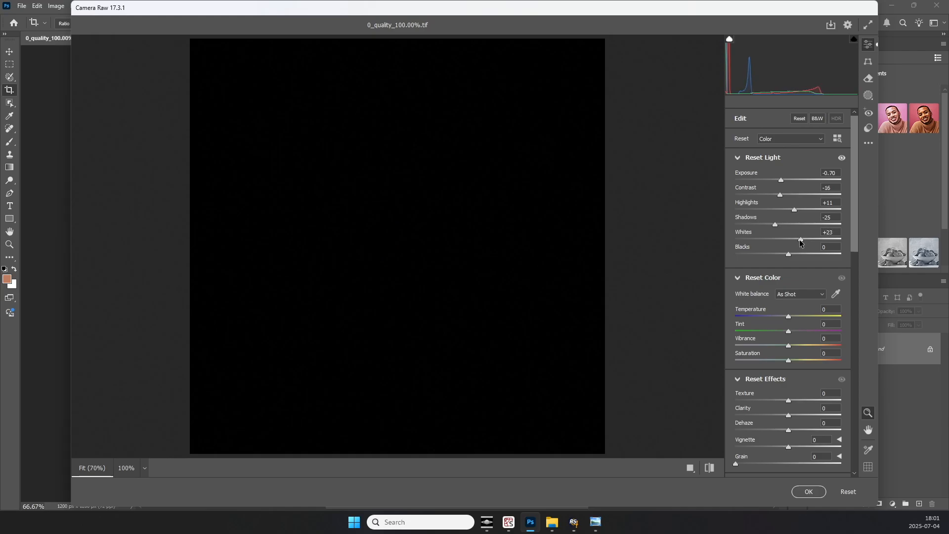
key(alt)
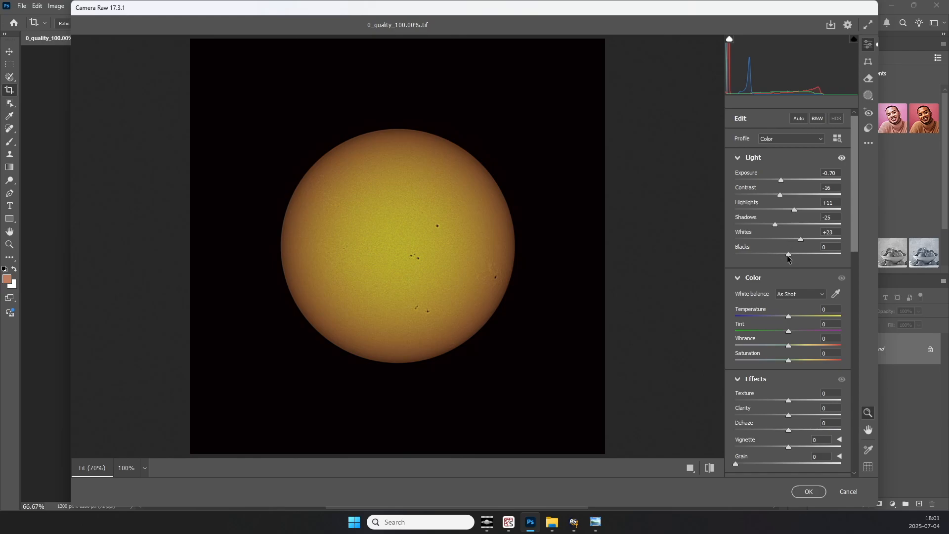
drag(780, 257, 769, 257)
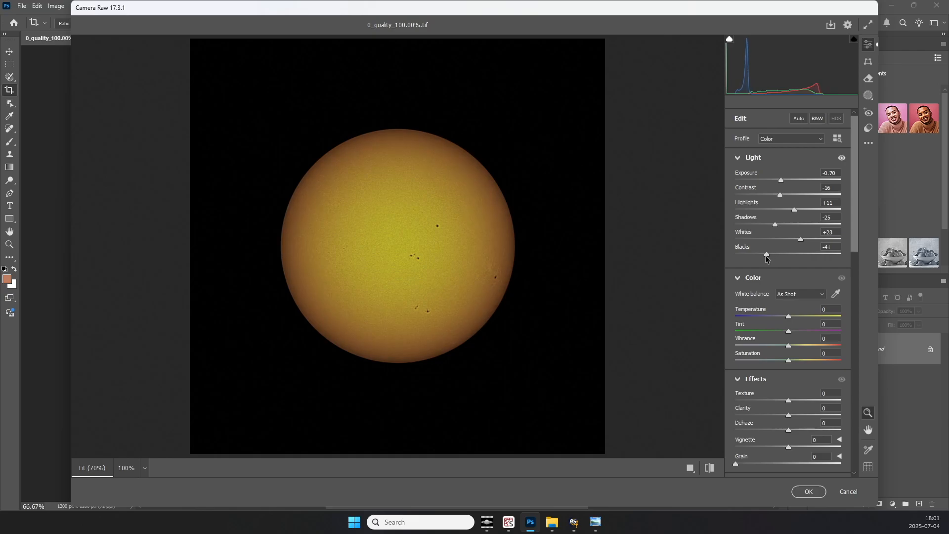
drag(763, 257, 762, 256)
Set the texture to +22 and the clarity to +14 while checking the sunspots up close.
scroll(795, 288, down, 4)
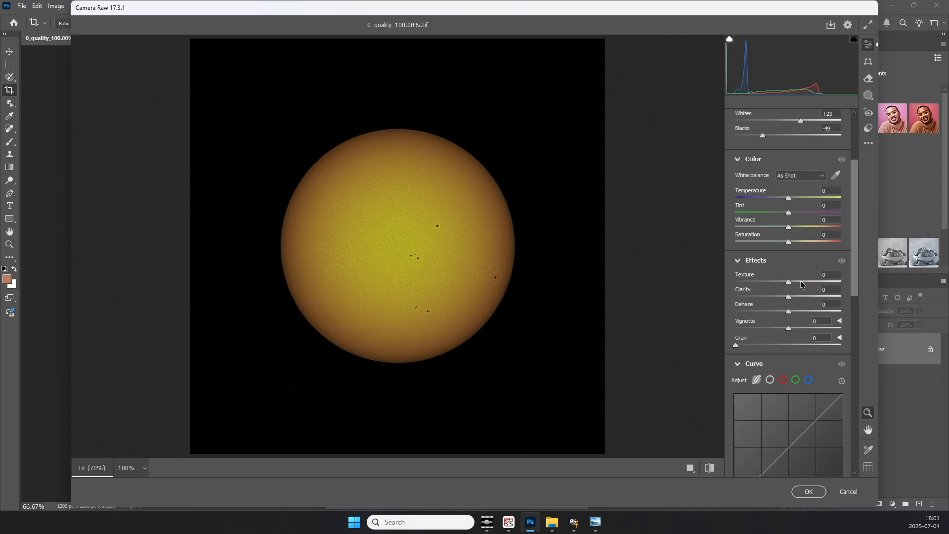
drag(788, 281, 801, 284)
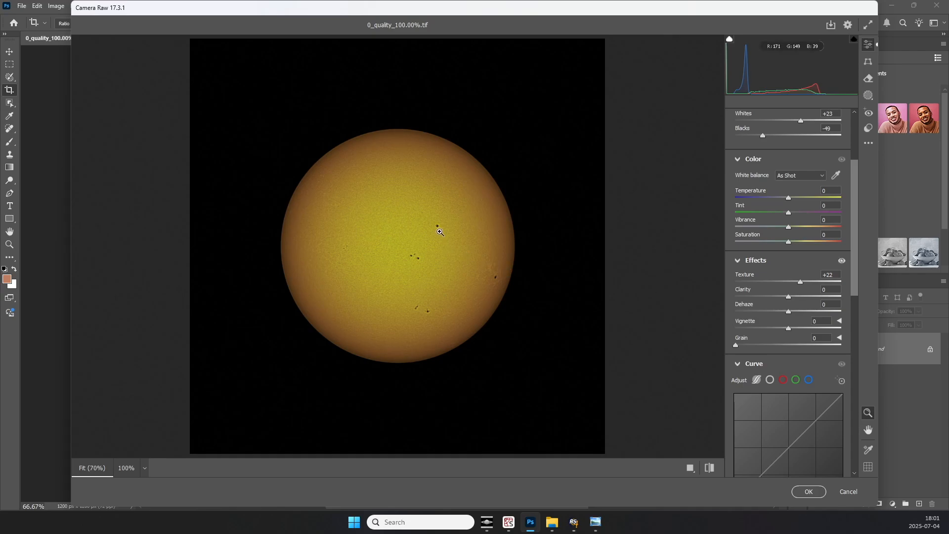
mouse_move(373, 223)
mouse_down()
mouse_move(427, 235)
mouse_move(373, 230)
mouse_up()
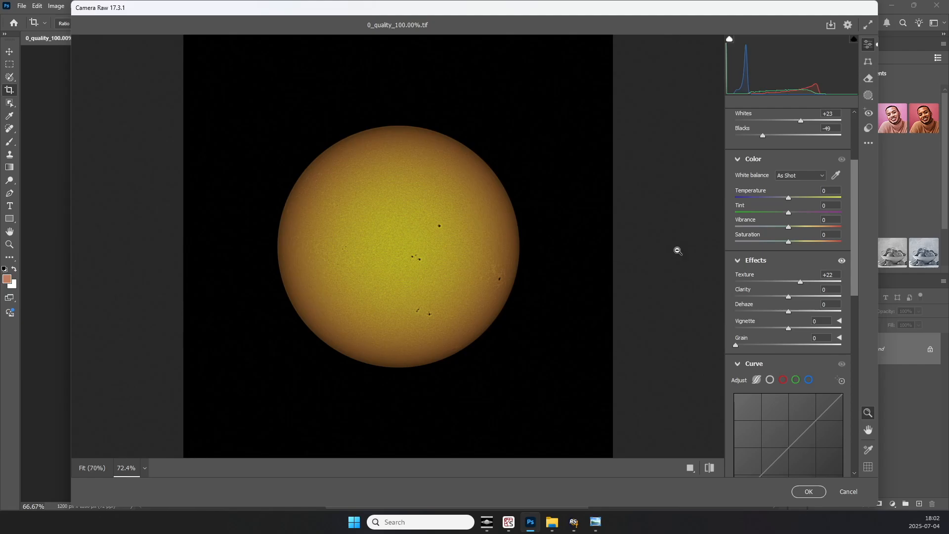
drag(789, 297, 796, 300)
scroll(695, 292, down, 3)
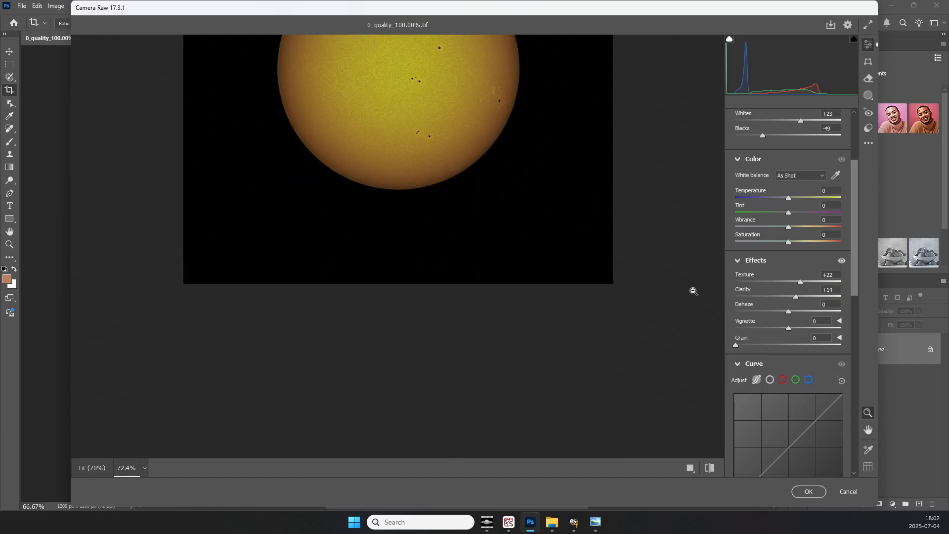
scroll(694, 291, up, 4)
Lower the tone curve's Darks to -11, try raising its Highlights to +14 and undo the highlights change.
scroll(776, 266, down, 5)
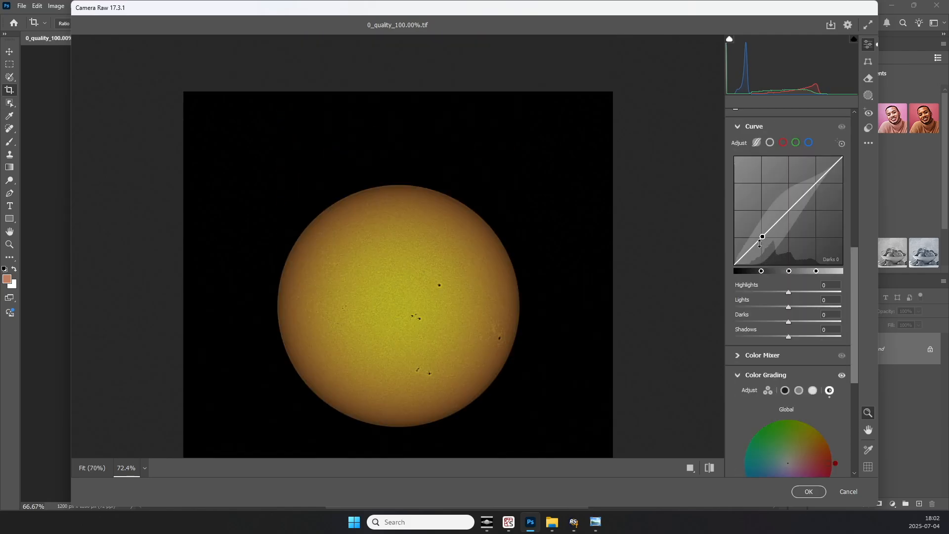
drag(760, 243, 762, 245)
drag(815, 204, 813, 197)
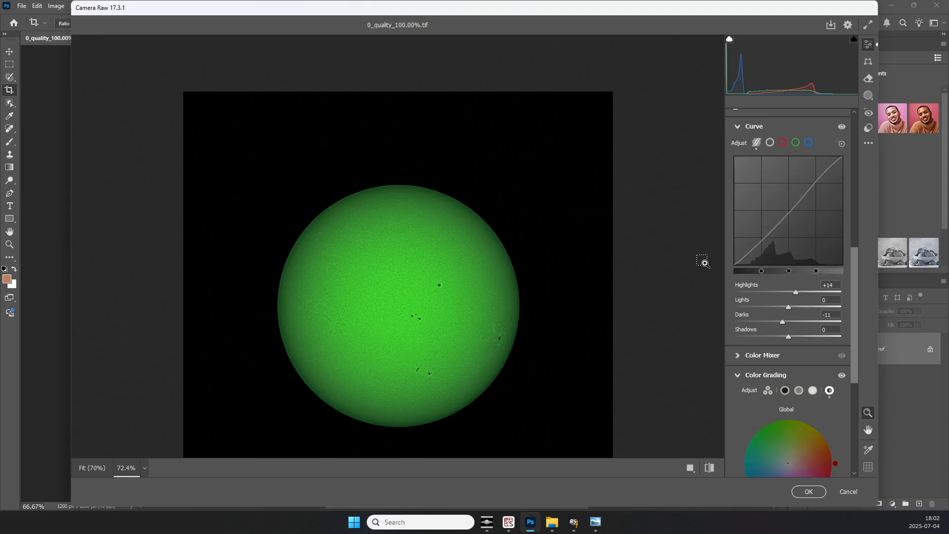
key(ctrl+z)
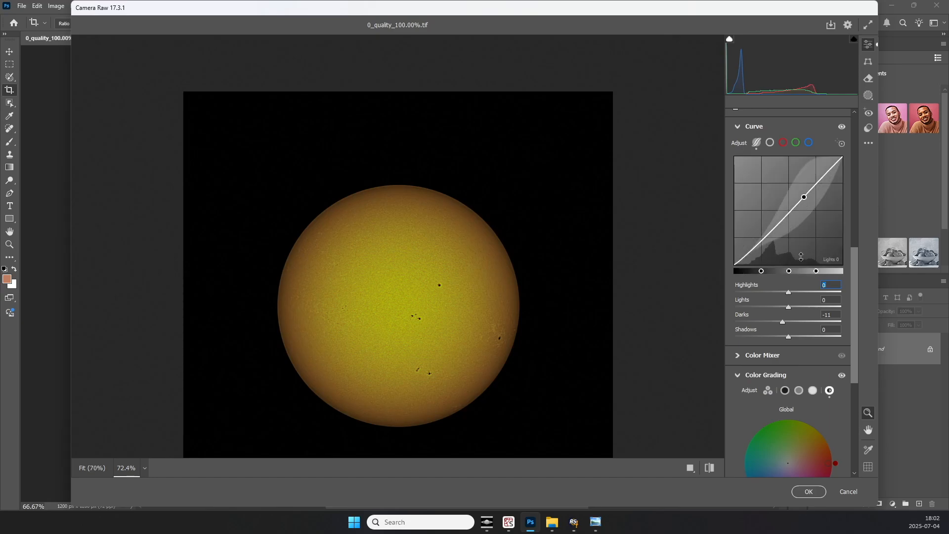
Set the sharpening to about 29, test colour noise reduction at maximum and return it to 0, and apply the Camera Raw filter.
scroll(801, 257, down, 4)
scroll(572, 272, down, 2)
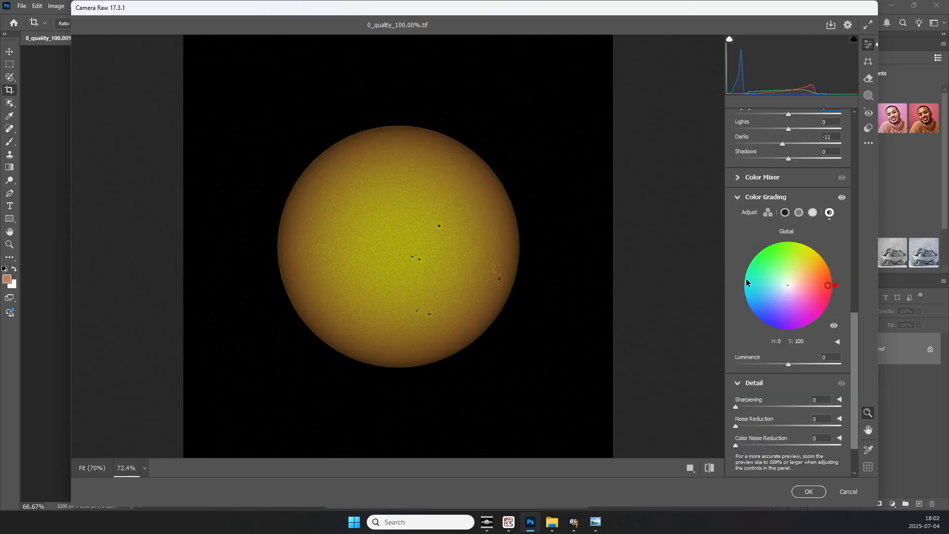
scroll(761, 282, down, 2)
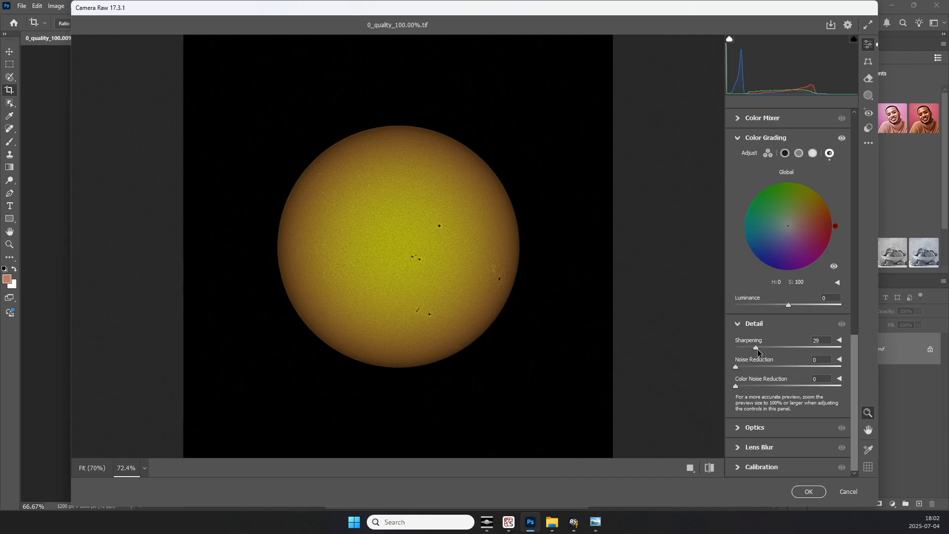
mouse_move(751, 349)
mouse_down()
mouse_move(748, 369)
mouse_move(847, 369)
mouse_move(747, 369)
mouse_move(760, 349)
mouse_up()
drag(737, 388, 857, 386)
drag(841, 389, 723, 392)
click(812, 492)
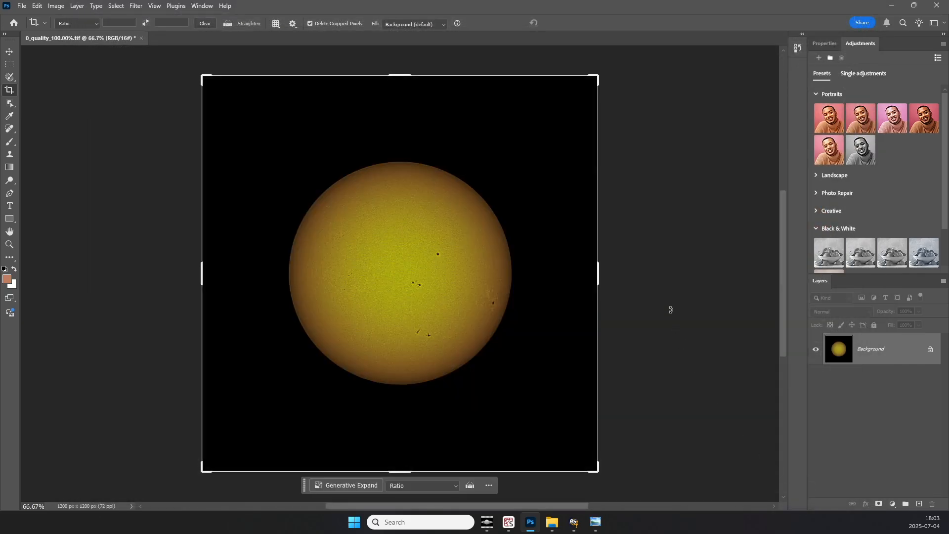
Save a copy of the edited Sun image as 20250704 in PNG format, accepting the crop before saving.
click(638, 215)
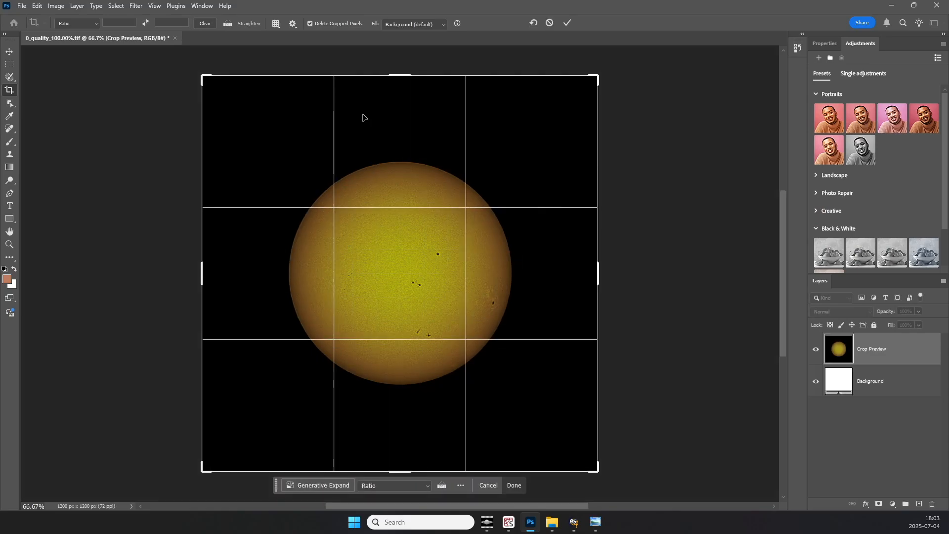
click(22, 6)
click(66, 134)
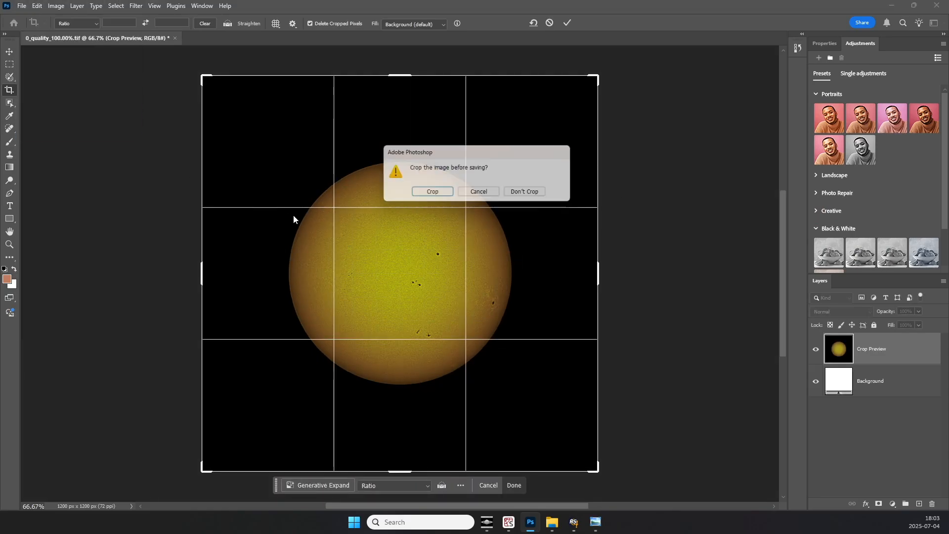
key(Return)
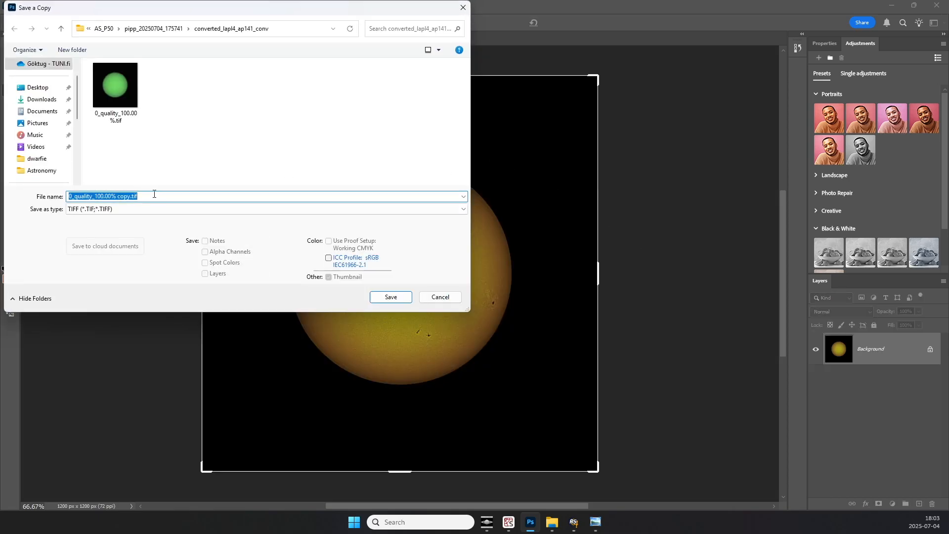
text(202)
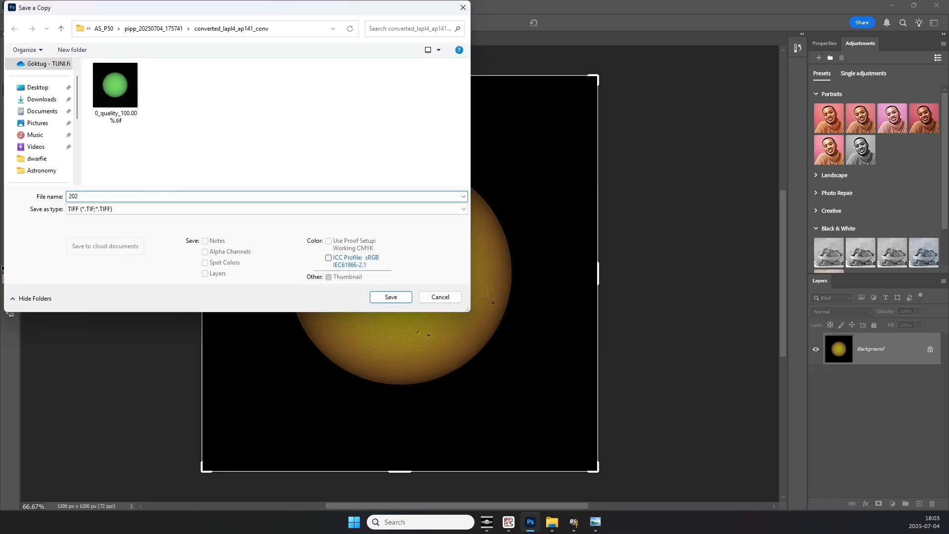
text(50704)
click(187, 210)
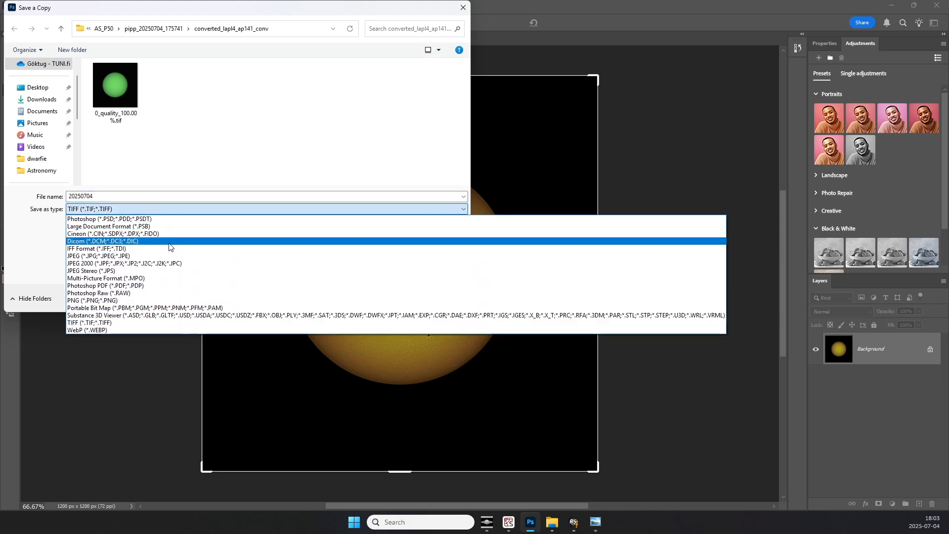
click(110, 301)
click(390, 297)
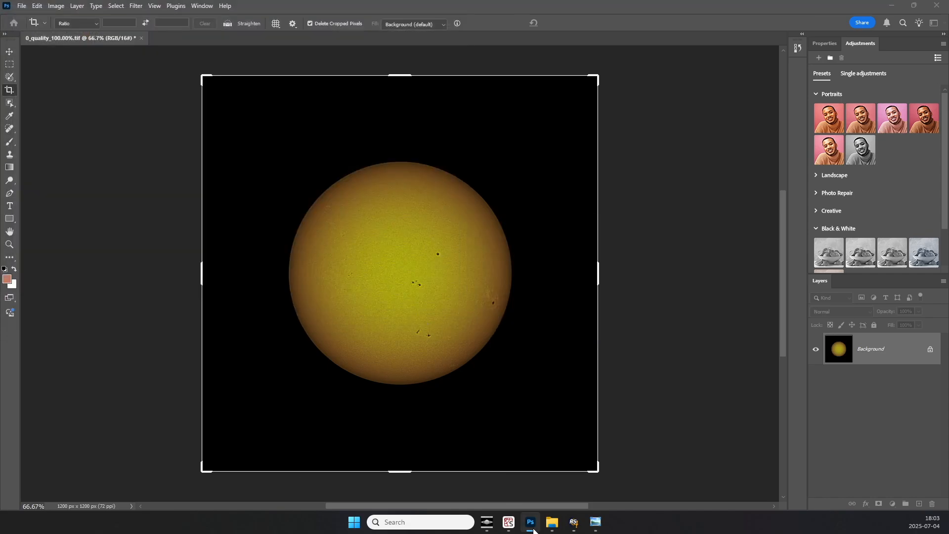
Show the output folder with extra large icons and view 20250704.png in a viewer filling half of the screen.
click(551, 525)
click(582, 108)
click(587, 127)
click(491, 217)
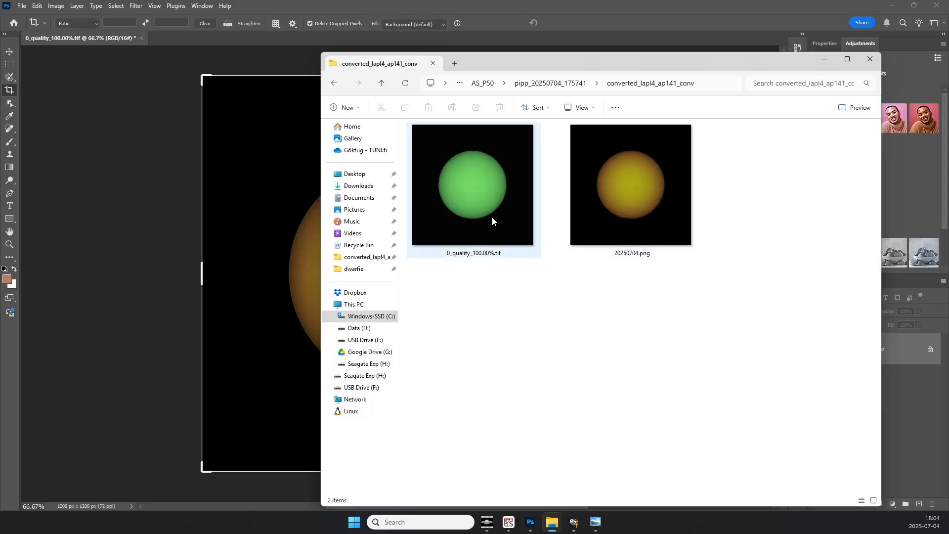
click(614, 221)
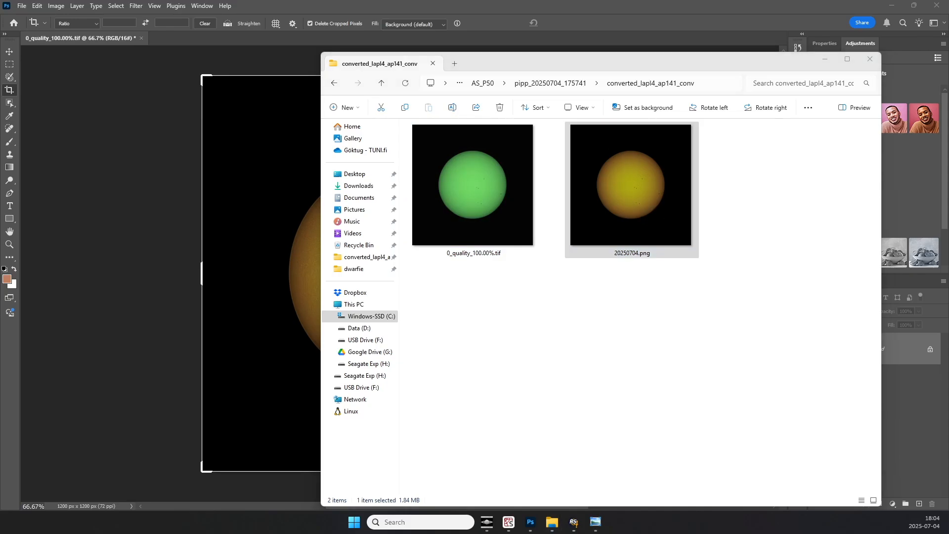
drag(948, 119, 657, 82)
key(super+Left)
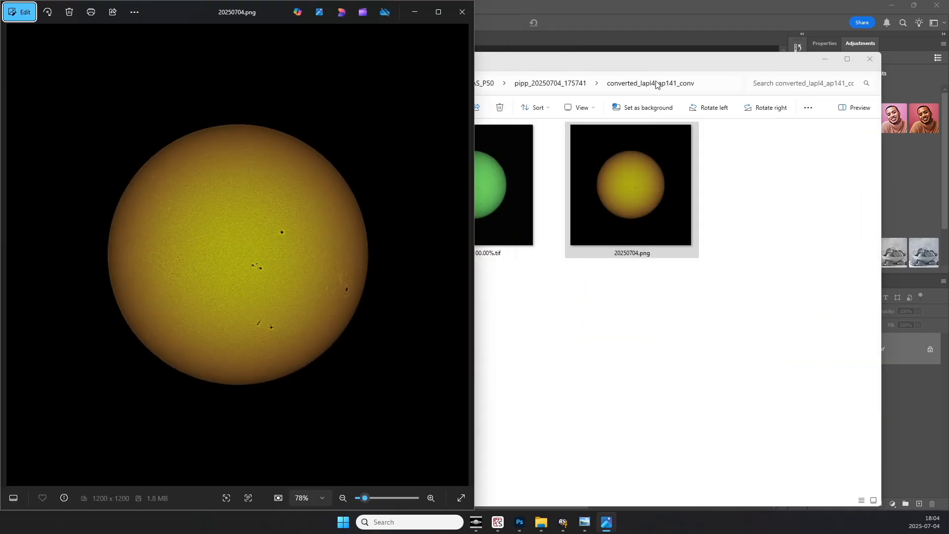
Go back up to the DWARF_RAW_TELE_Sun capture folder and open the telescope's own stacked-16_Sun PNG image.
click(744, 314)
click(566, 84)
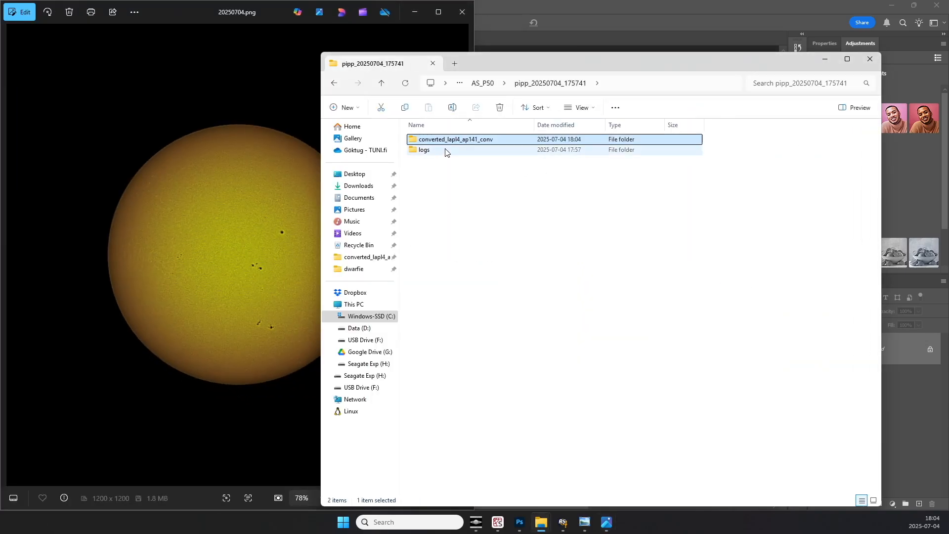
click(487, 84)
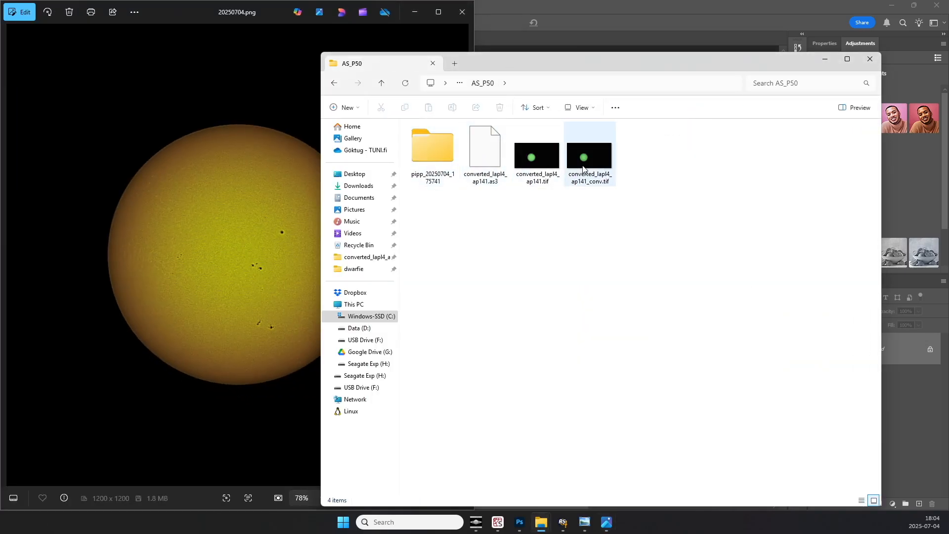
click(381, 83)
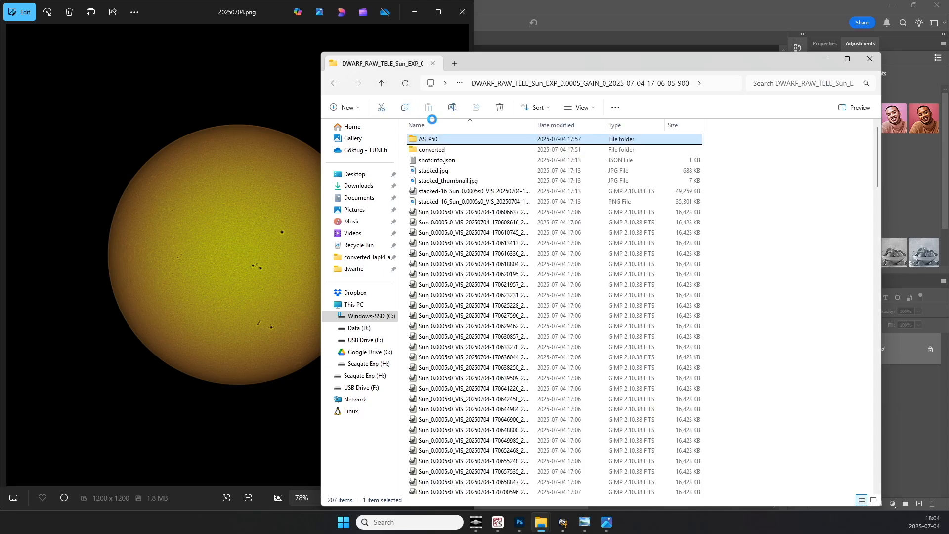
click(447, 182)
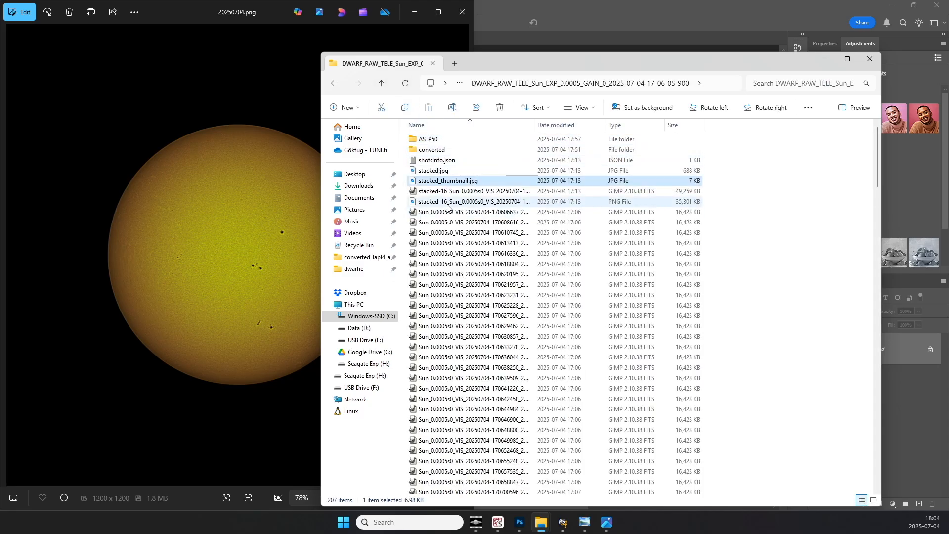
double_click(447, 204)
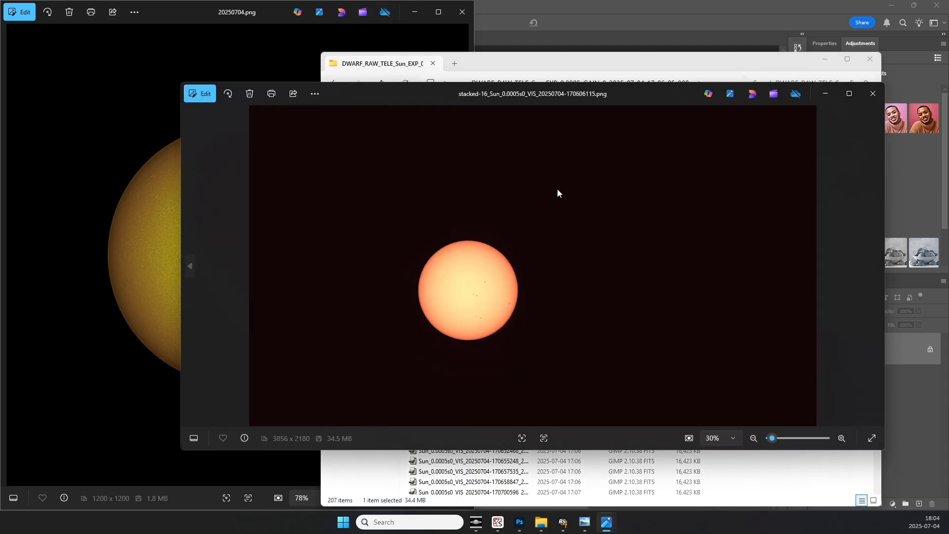
Place the stacked-16_Sun image side by side with 20250704.png and zoom it to 78% to compare both Suns.
key(super+Right)
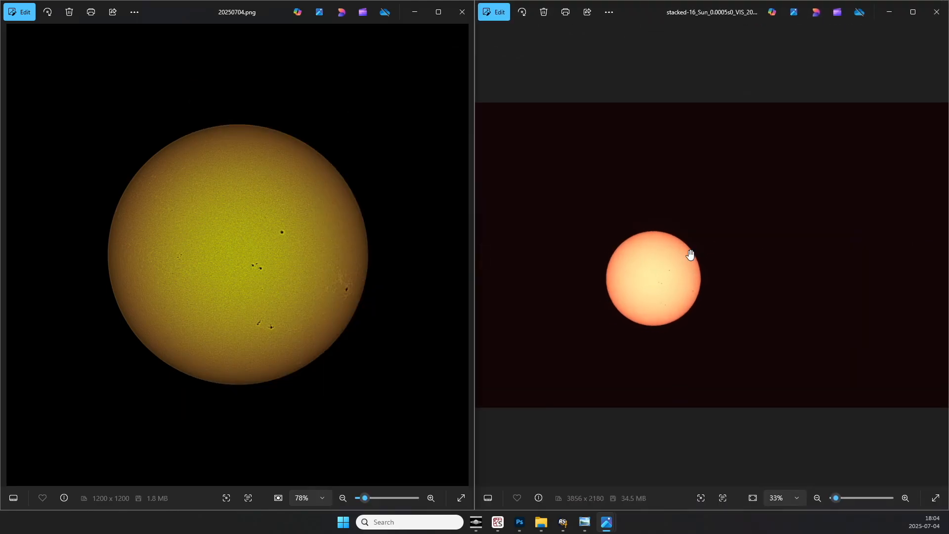
scroll(690, 255, up, 5)
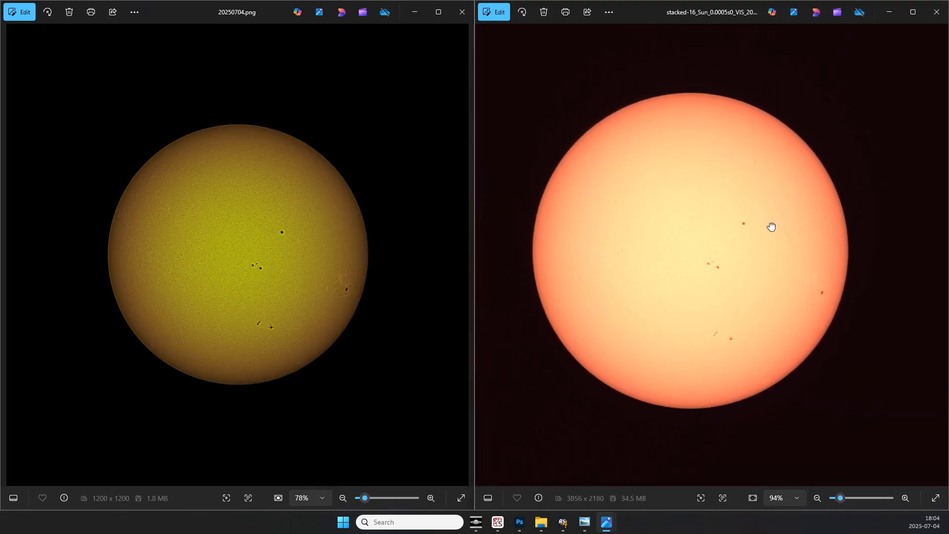
scroll(765, 238, down, 2)
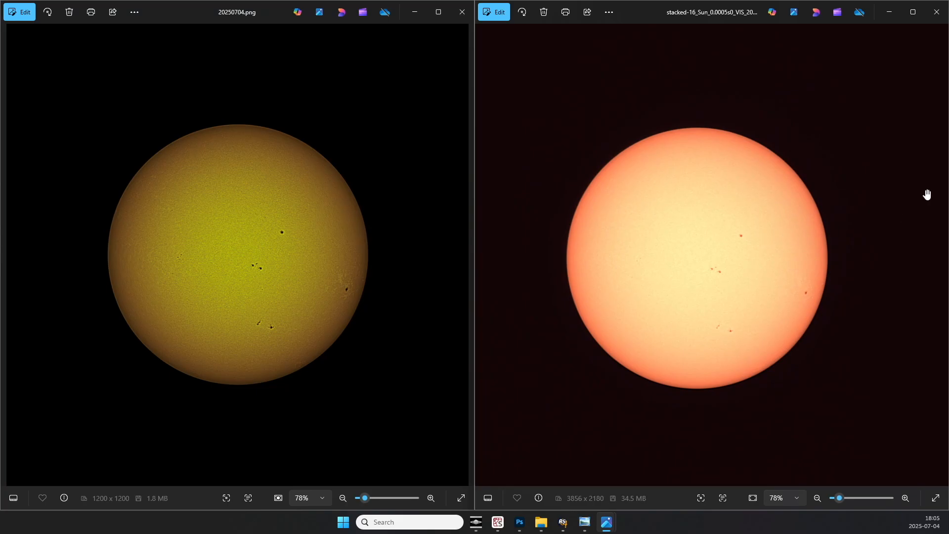